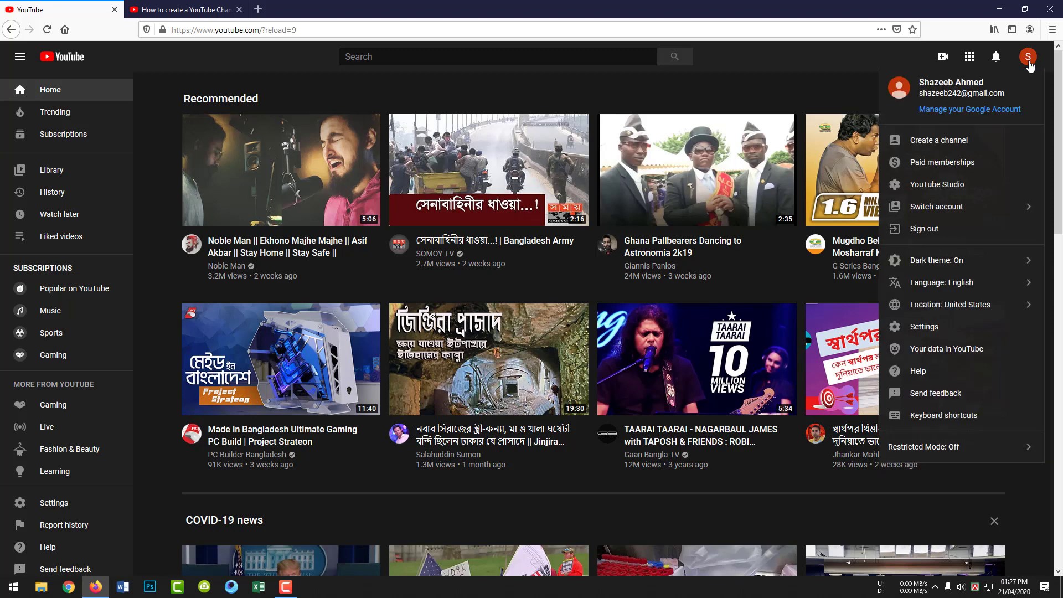
- Create a new YouTube channel under the Google account's own name and picture
left_click(940, 145)
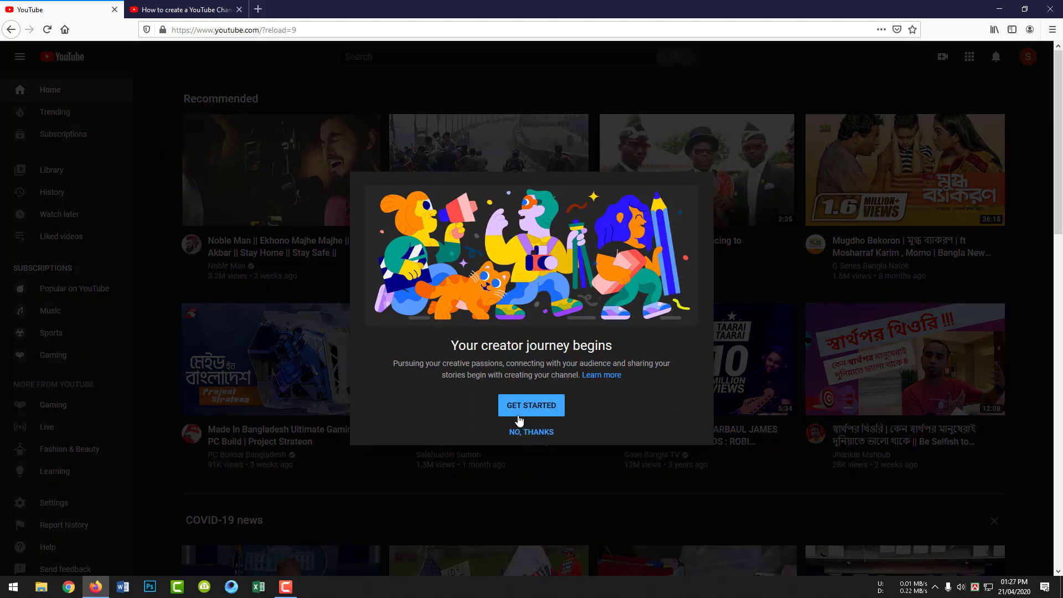
left_click(520, 406)
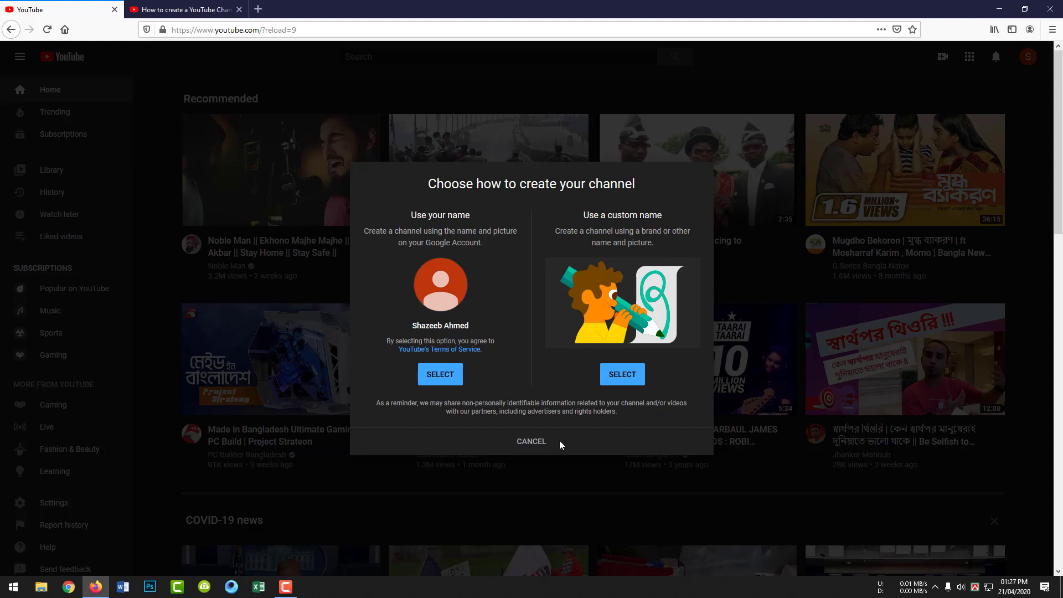
left_click(447, 376)
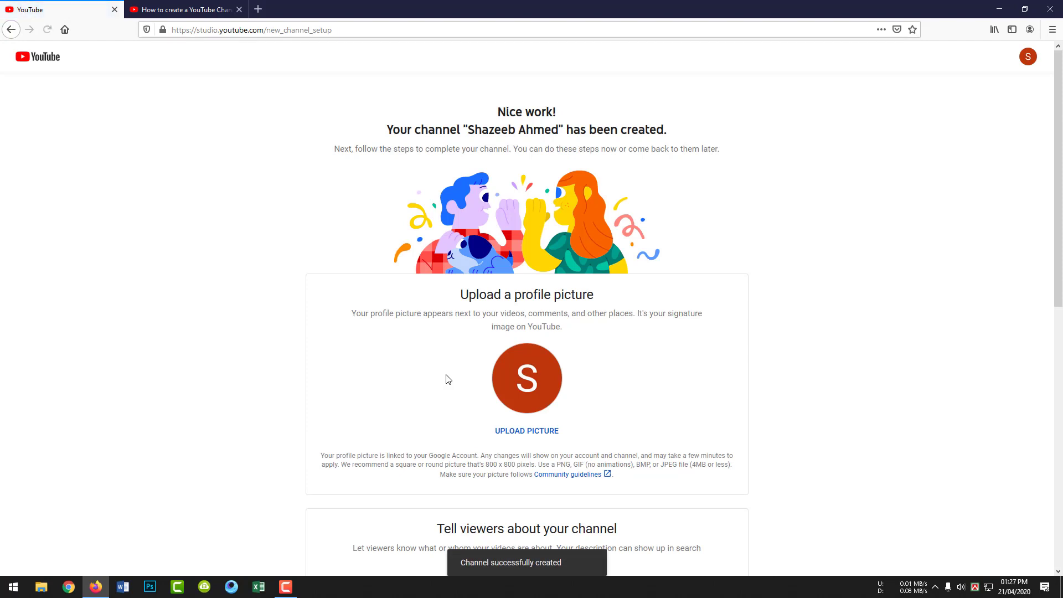
- Scroll up and down through the new channel's setup page to review it
scroll(505, 416, "down", 7)
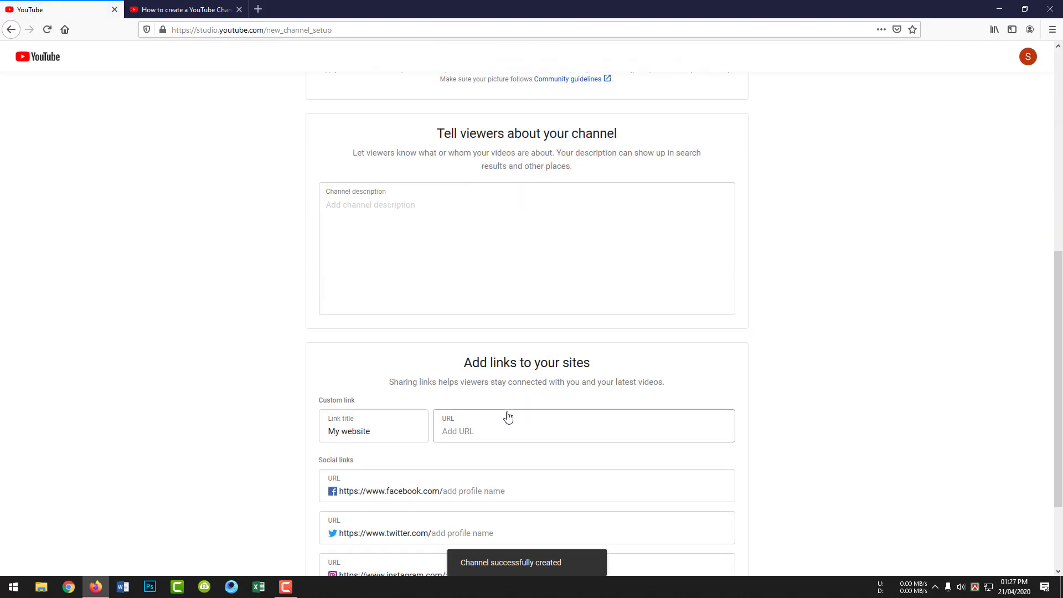
scroll(507, 416, "up", 4)
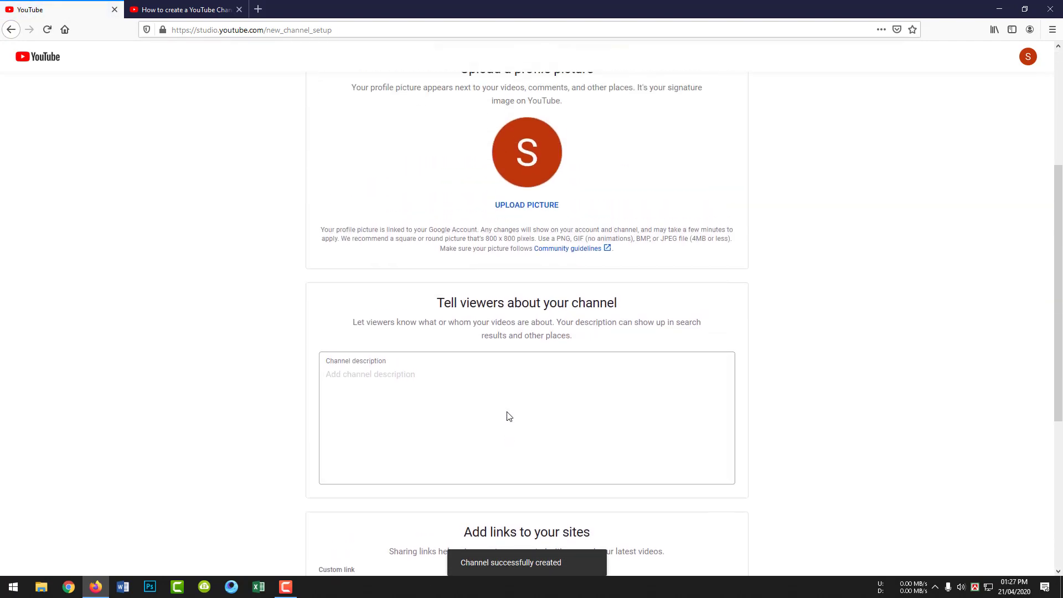
scroll(508, 412, "up", 3)
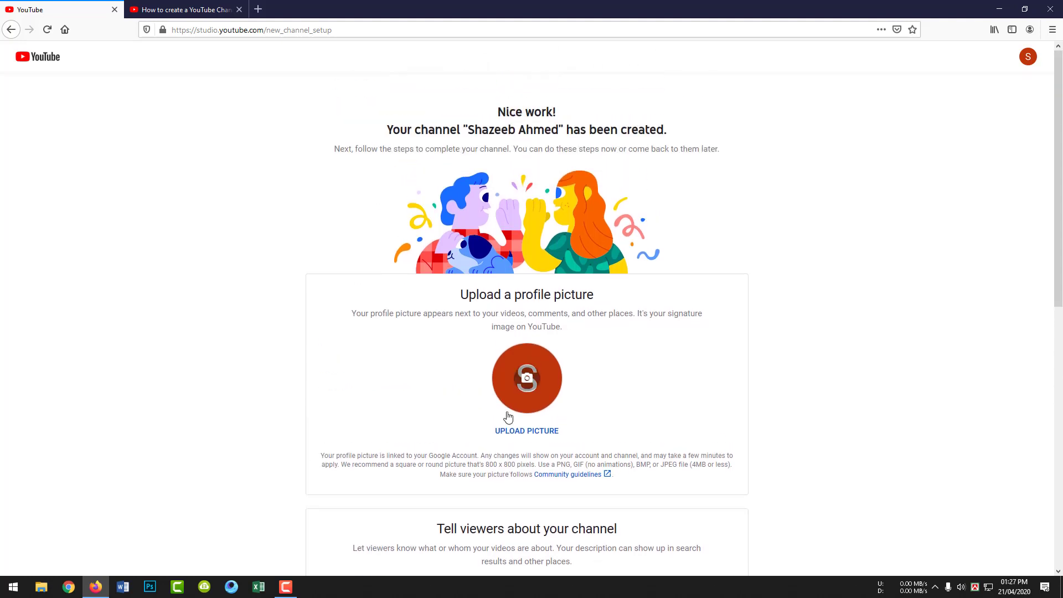
scroll(506, 415, "down", 1)
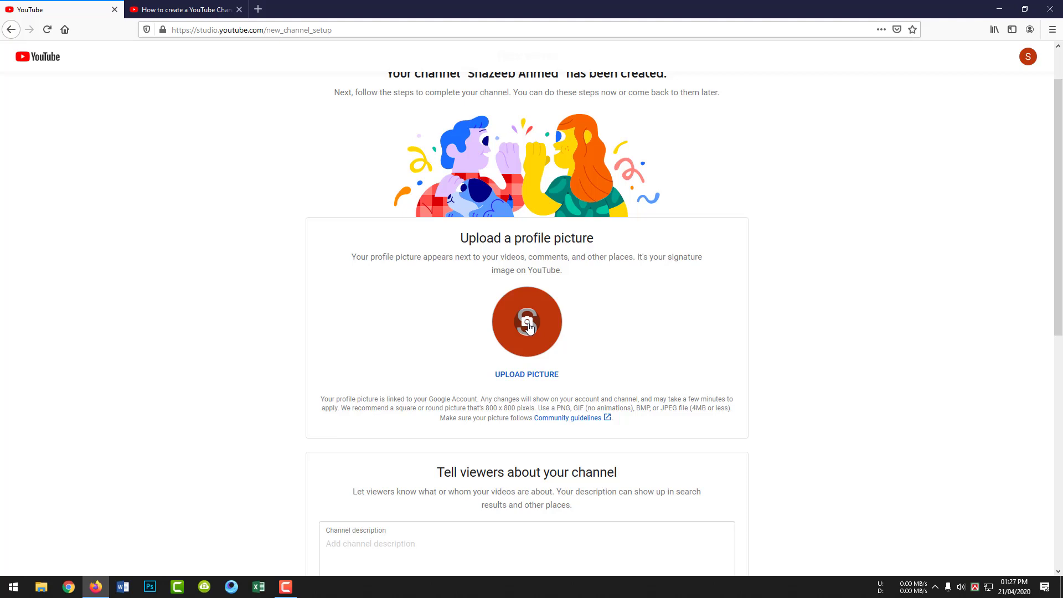
scroll(528, 326, "down", 2)
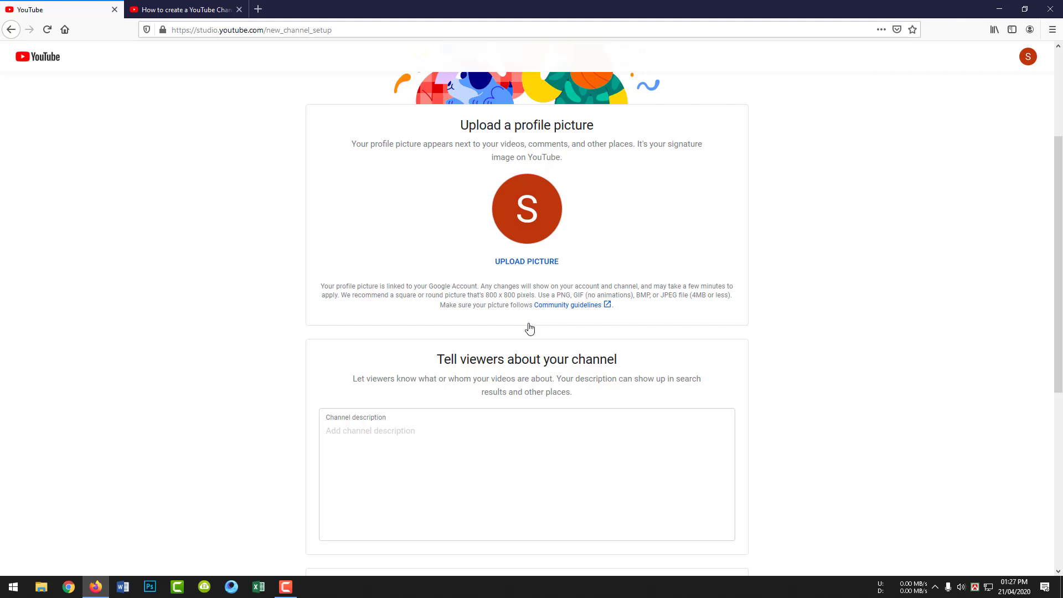
scroll(530, 328, "up", 3)
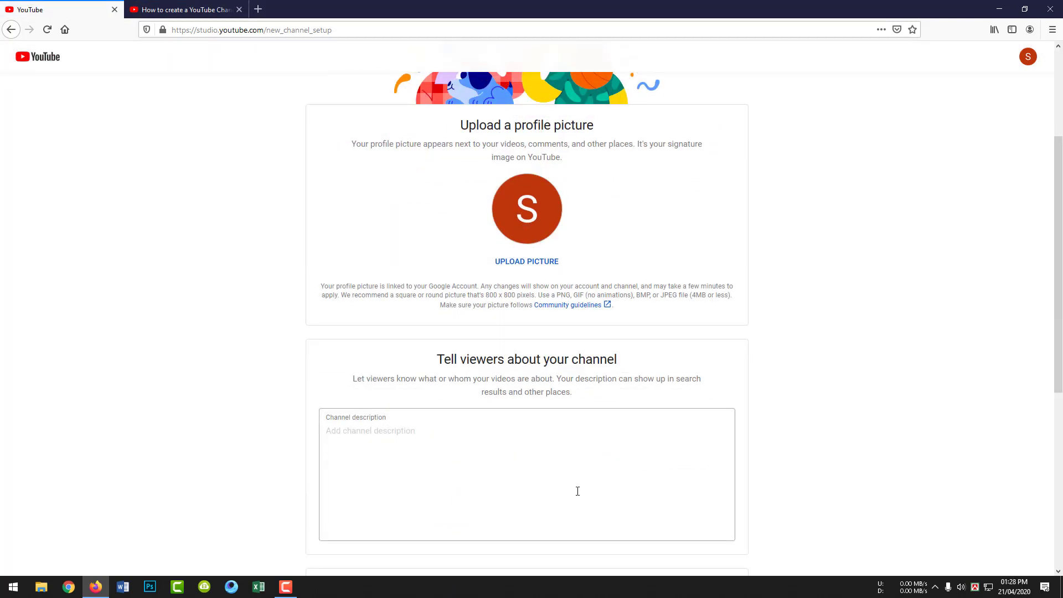
- Scroll down to Add links to your sites, focus the Facebook URL field, and open a new tab
scroll(452, 454, "down", 1)
scroll(430, 390, "down", 1)
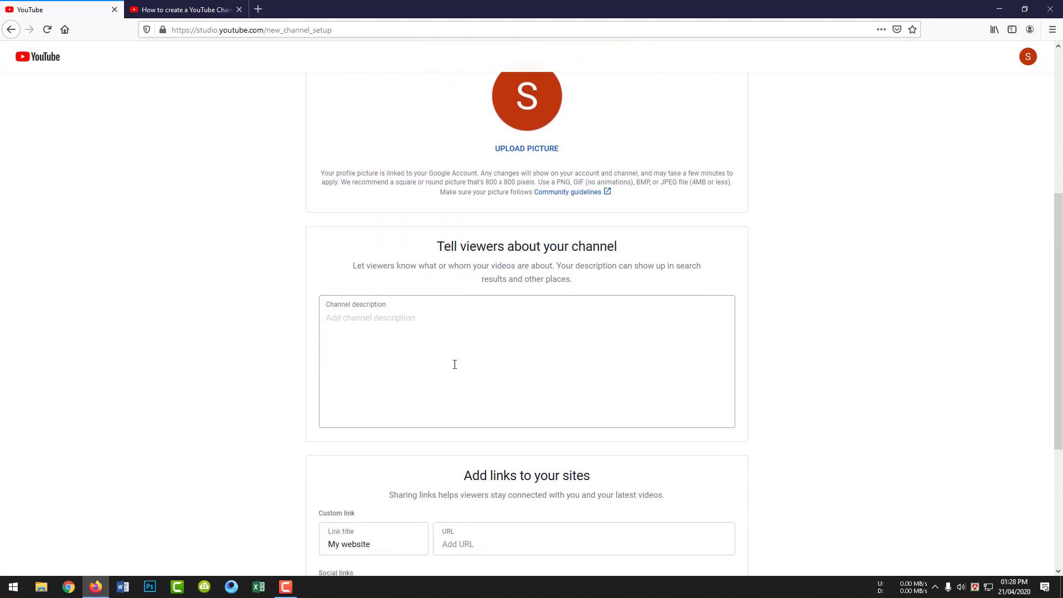
scroll(453, 364, "down", 3)
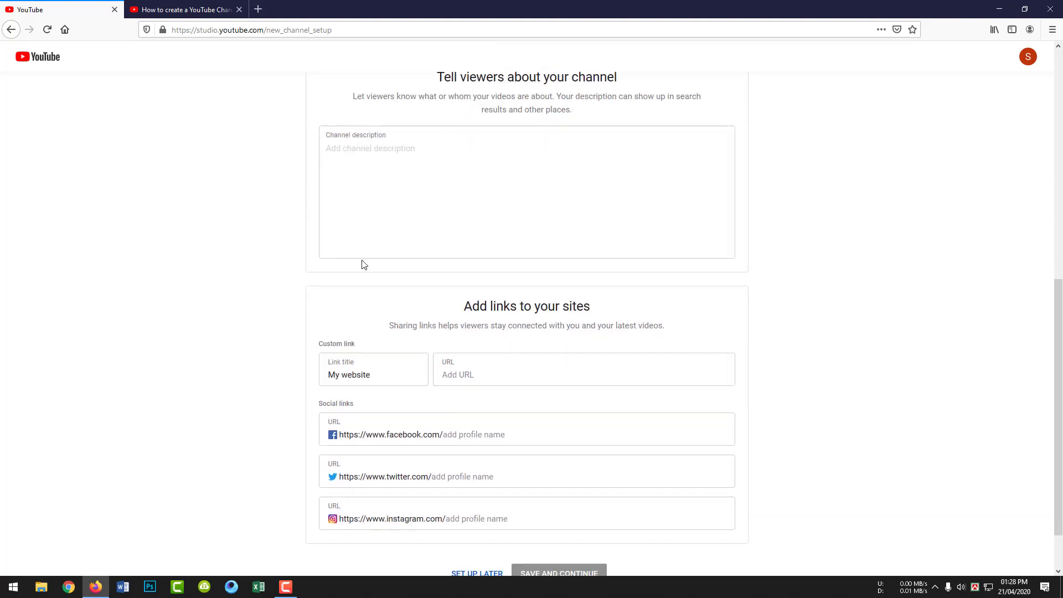
scroll(674, 423, "down", 1)
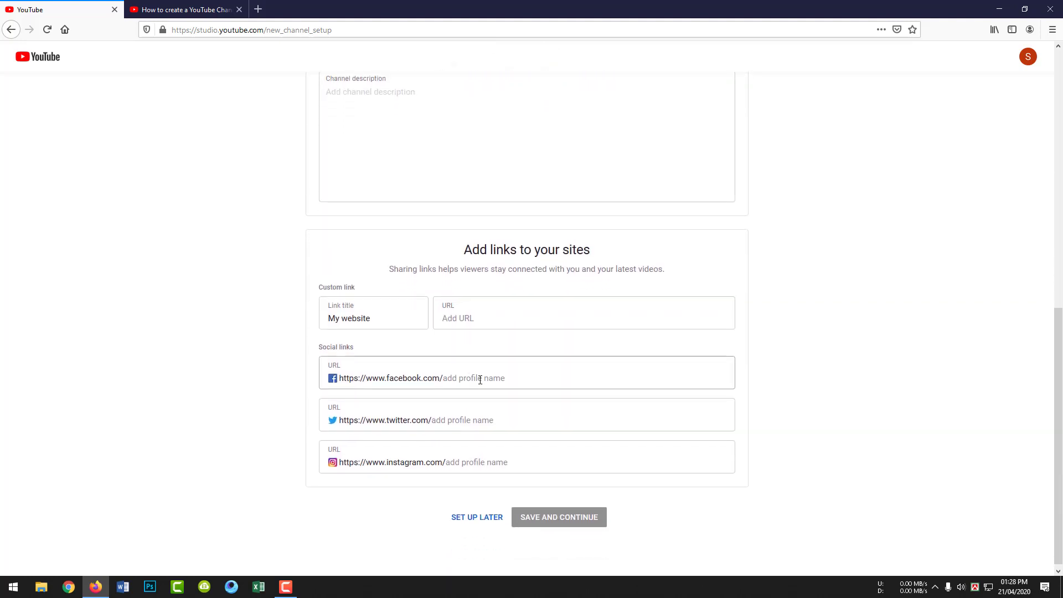
left_click(526, 378)
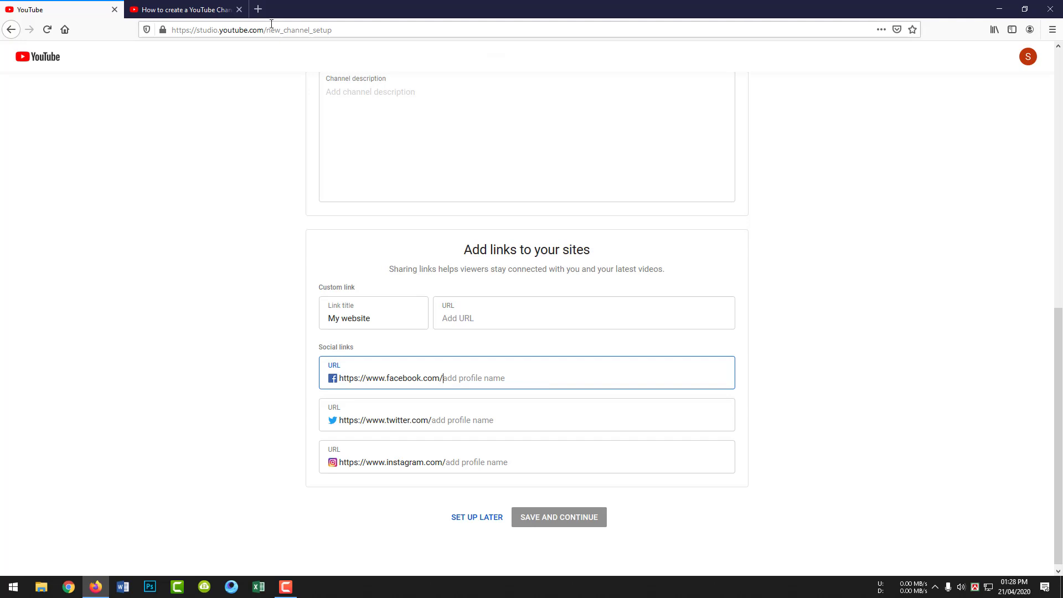
left_click(258, 9)
- Open Facebook in the new tab and copy the page address
left_click(359, 323)
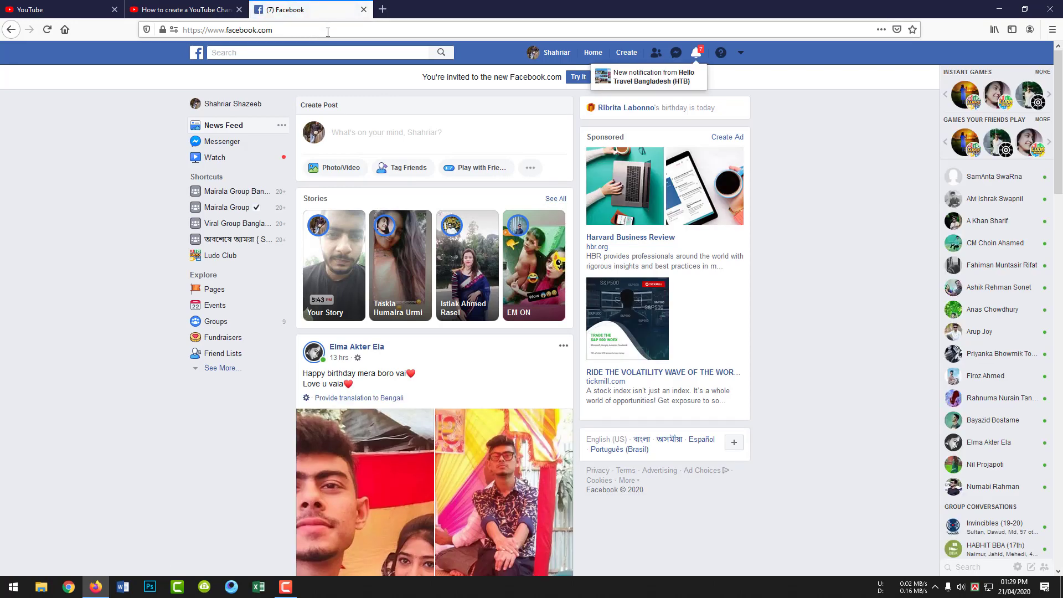
left_click(305, 32)
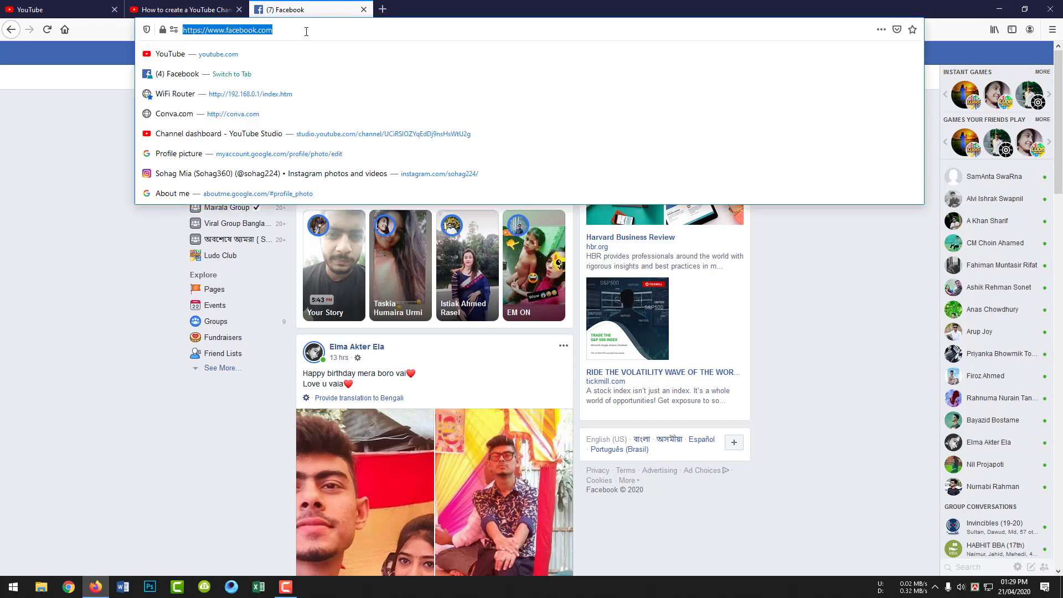
left_click(305, 31)
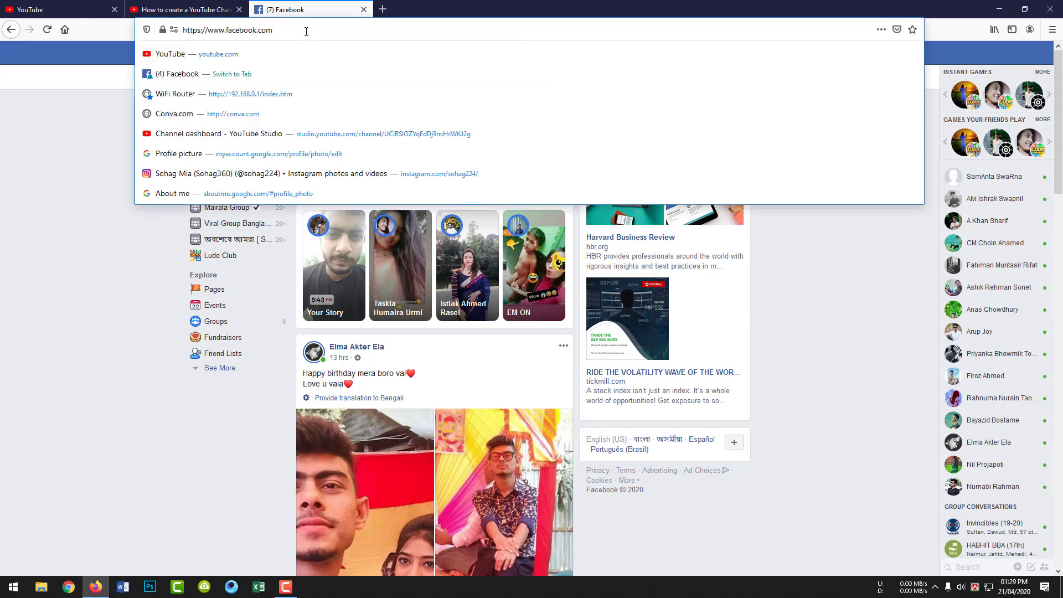
left_click_drag(309, 31, 195, 29)
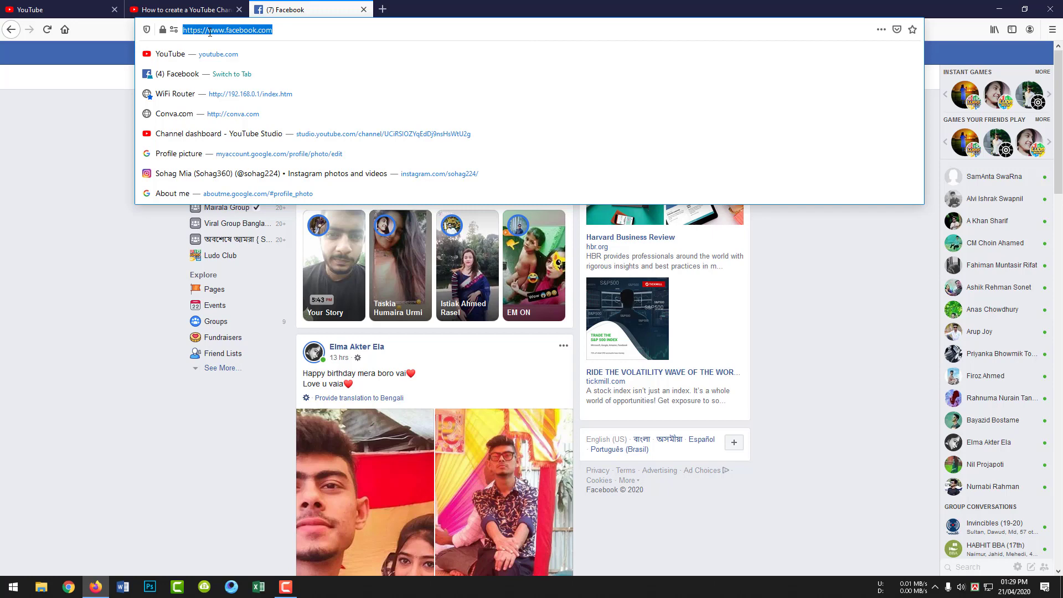
right_click(209, 32)
left_click(237, 66)
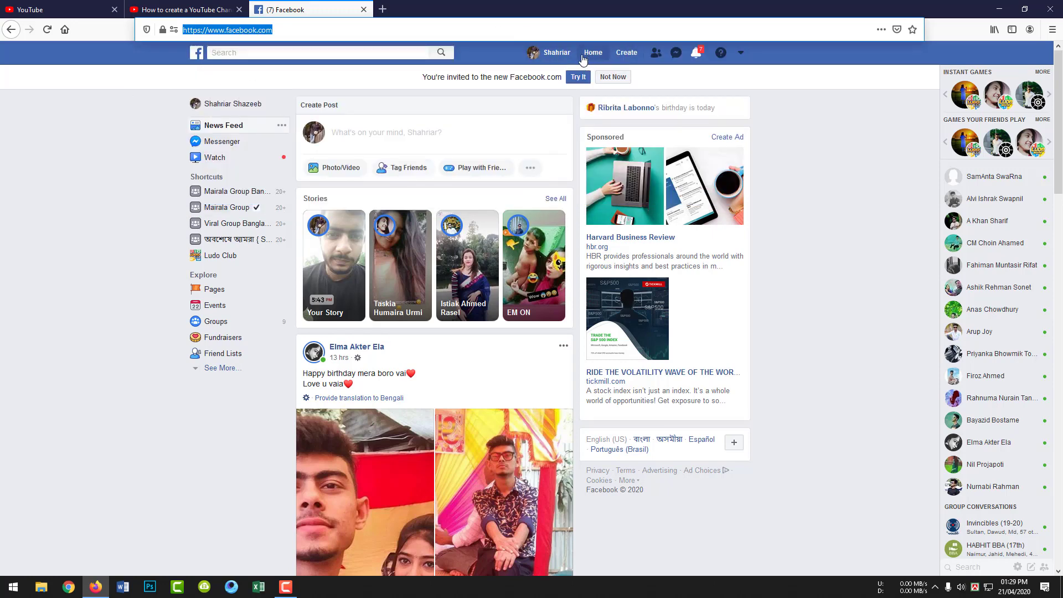
- Copy your own Facebook profile's address, then return to the tutorial tab
left_click(556, 54)
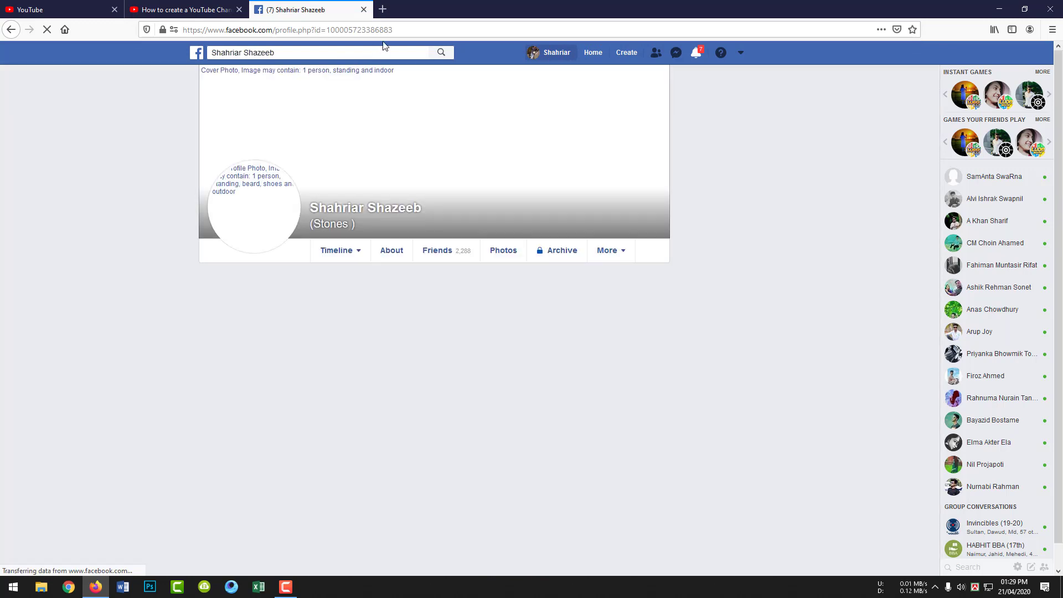
left_click(411, 32)
left_click(412, 32)
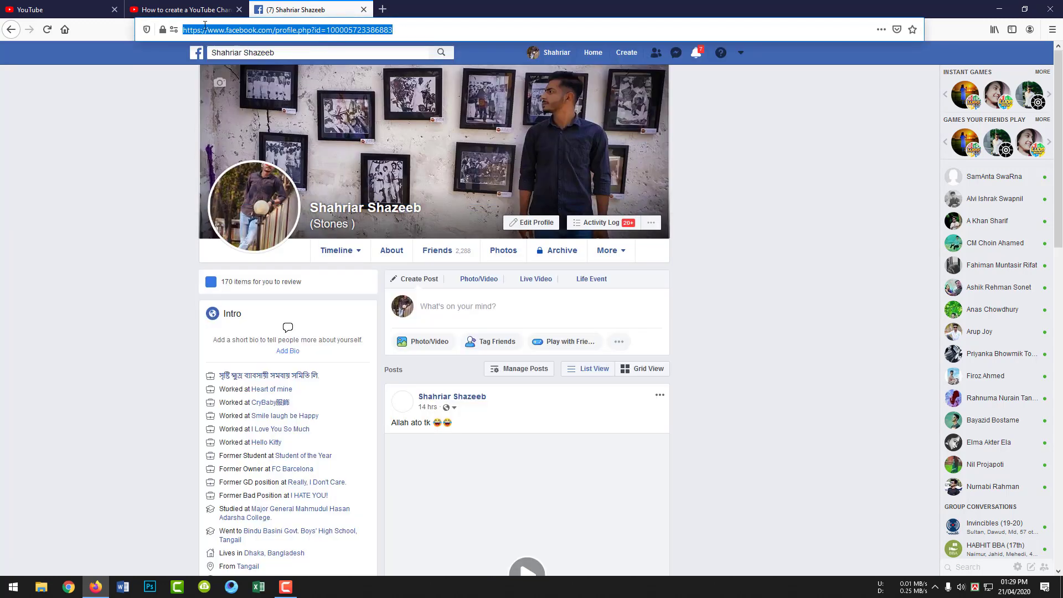
right_click(210, 31)
left_click(232, 69)
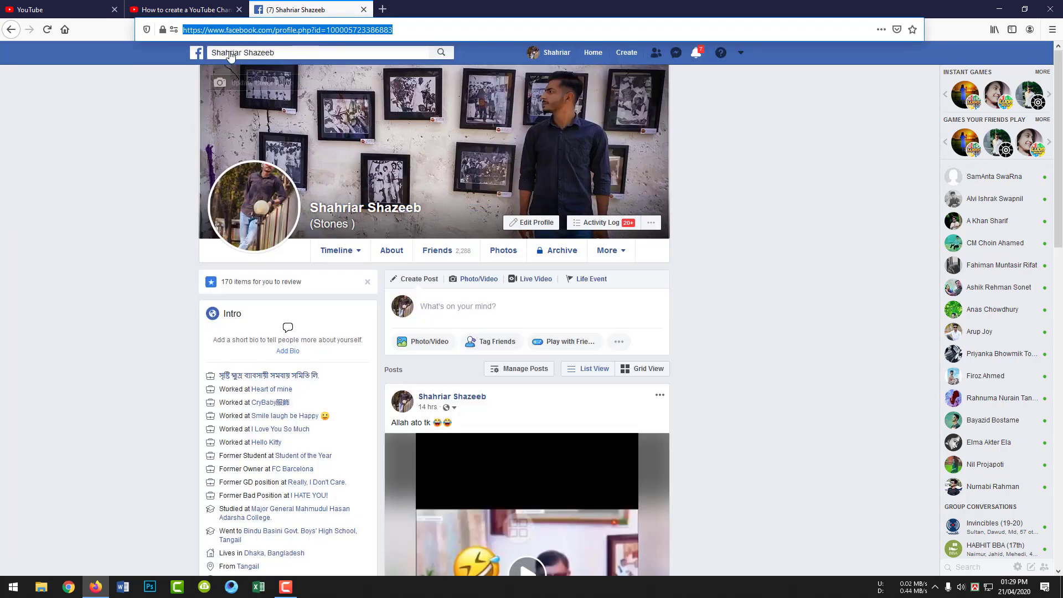
left_click(166, 7)
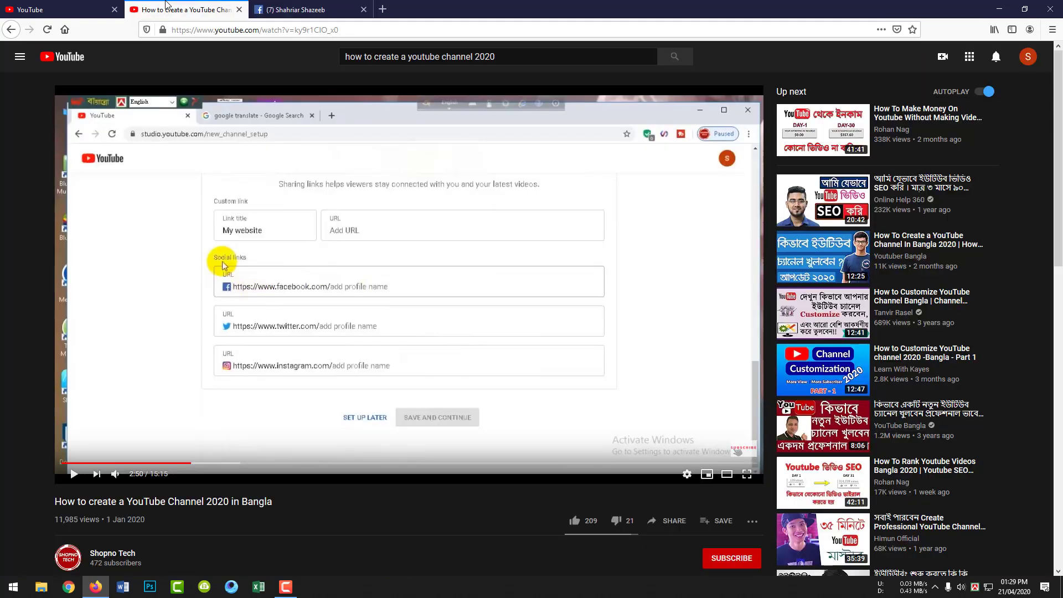
- Paste the profile address into the Facebook link field and delete the duplicated facebook.com part
left_click(62, 5)
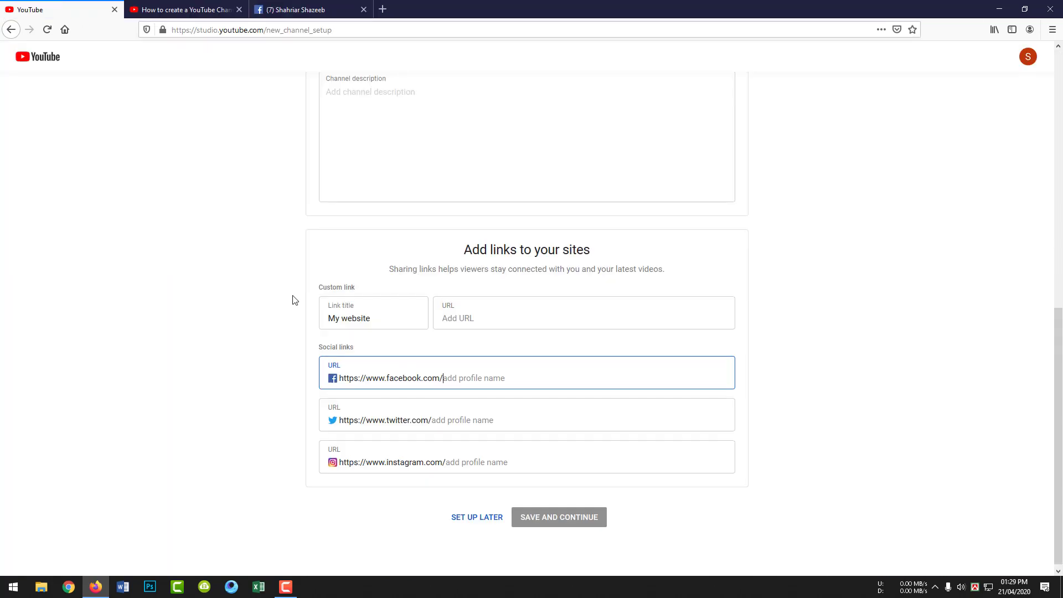
right_click(481, 376)
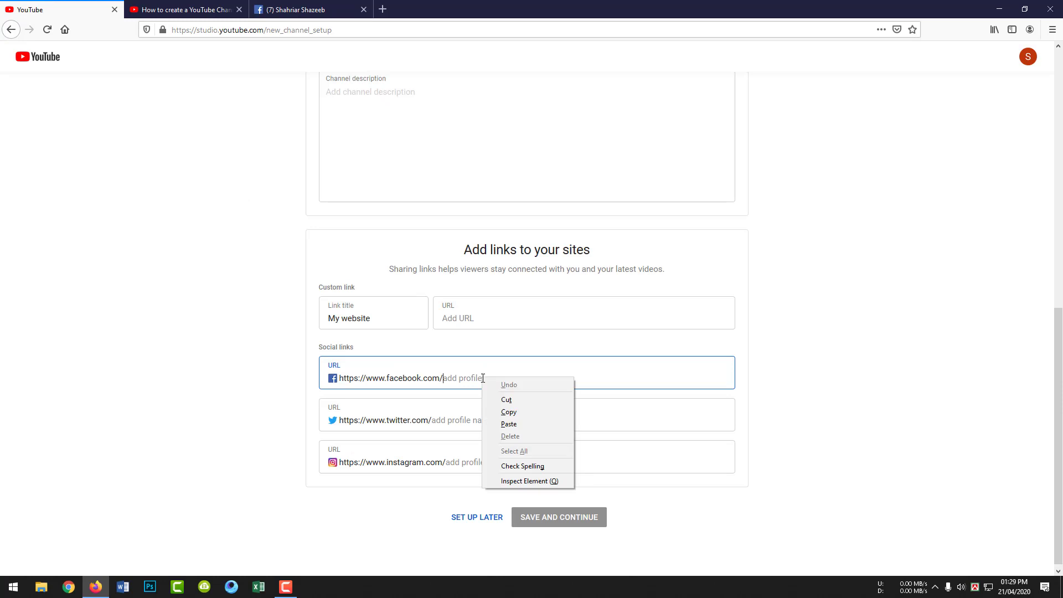
left_click(513, 424)
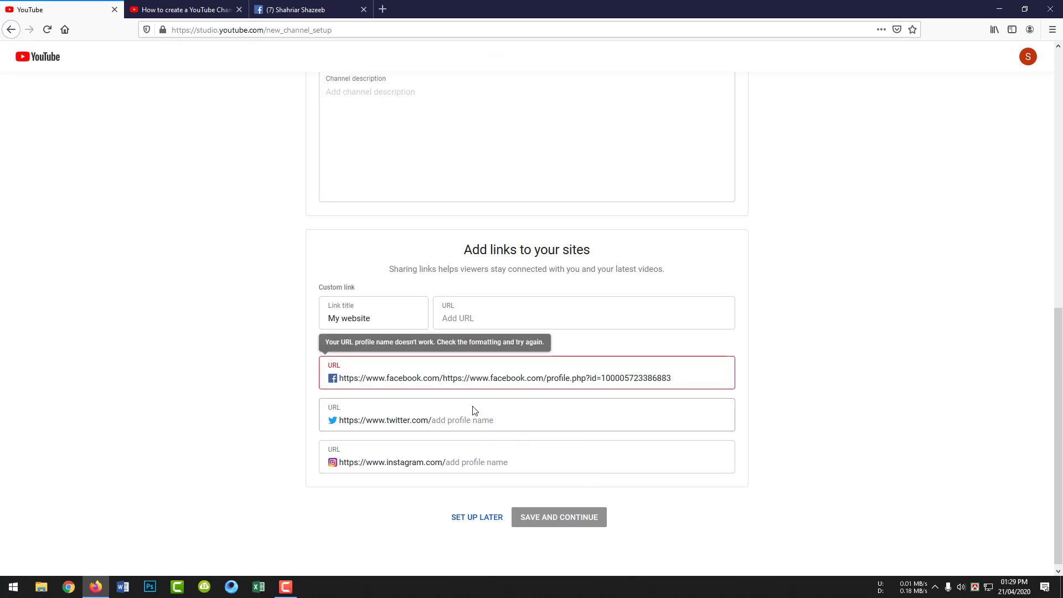
left_click_drag(442, 378, 307, 393)
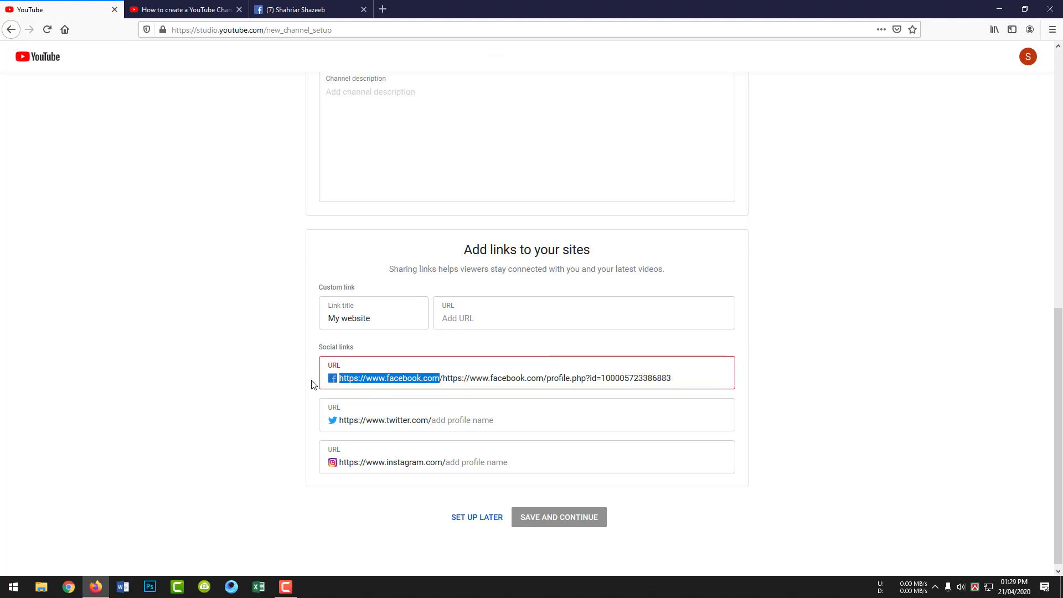
left_click(419, 382)
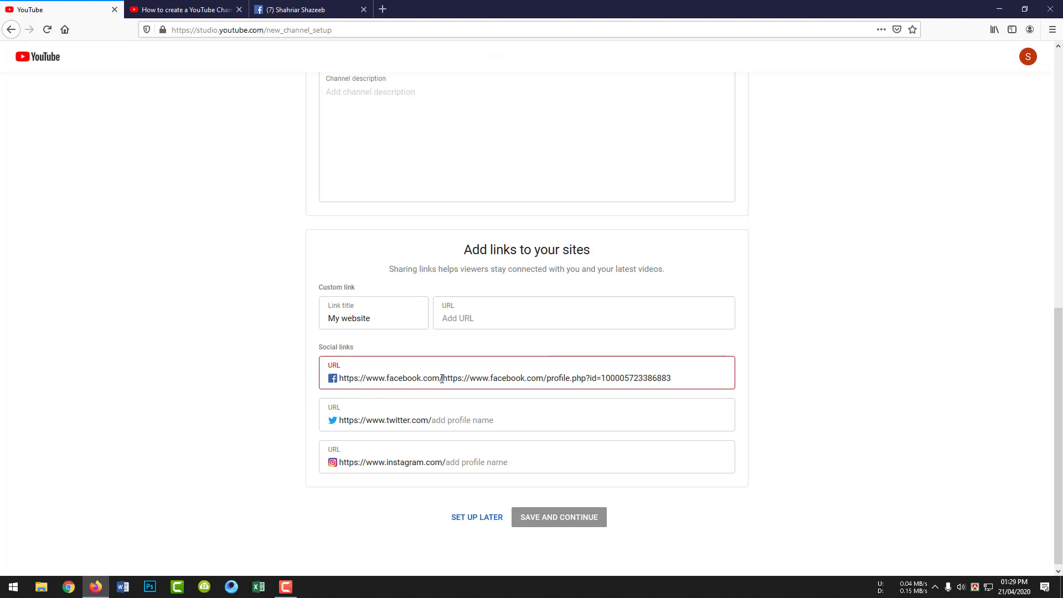
left_click_drag(439, 380, 339, 385)
key("BackSpace")
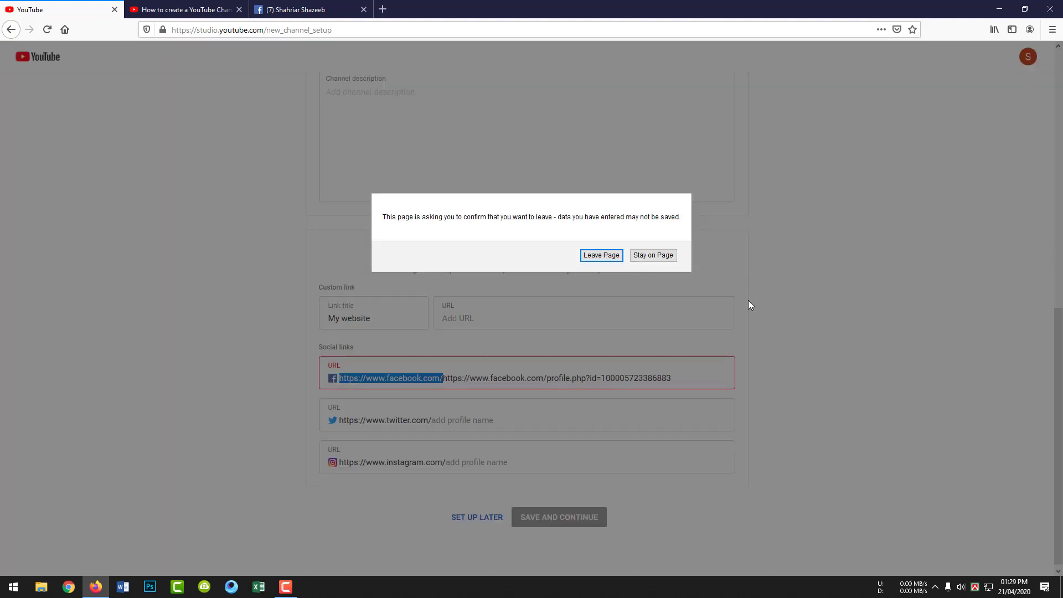
- Choose Stay on Page so the entered setup links are kept
left_click(664, 255)
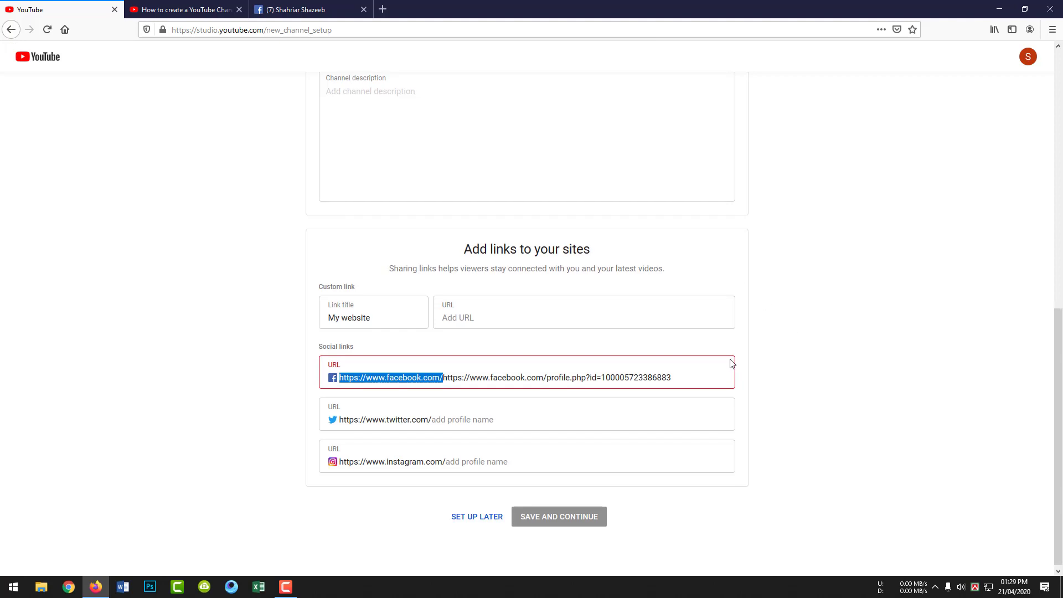
left_click(779, 299)
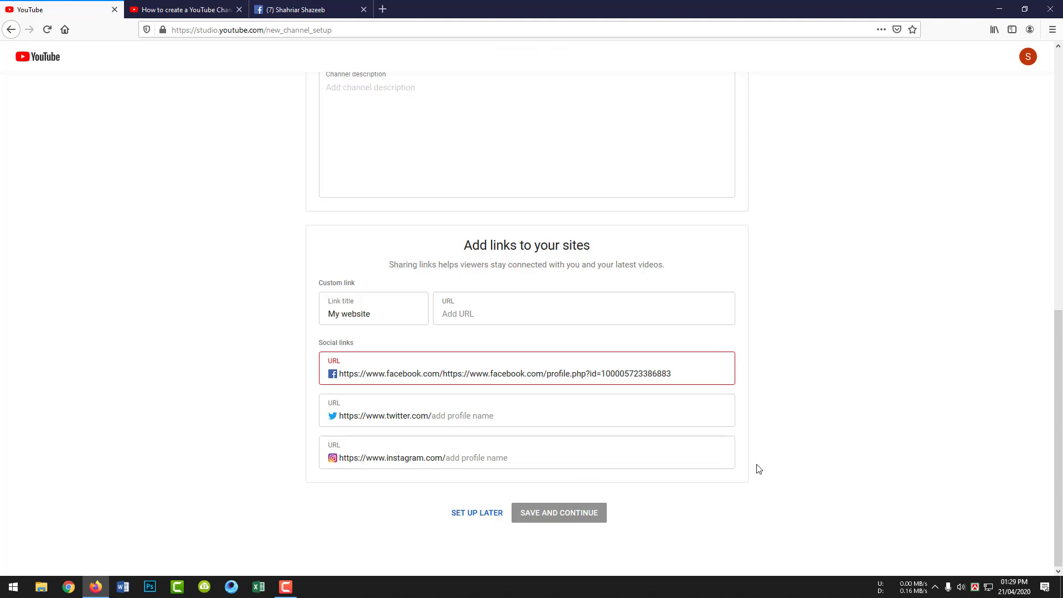
scroll(709, 465, "up", 6)
scroll(707, 422, "down", 5)
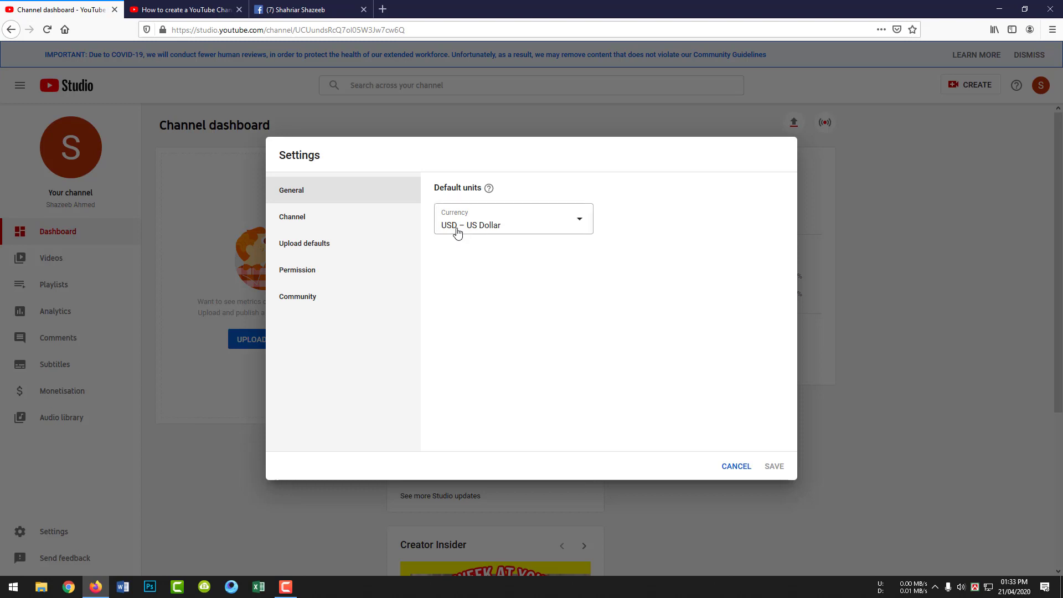
- Keep USD as the currency and add the channel keyword 'tech bangla'
left_click(580, 222)
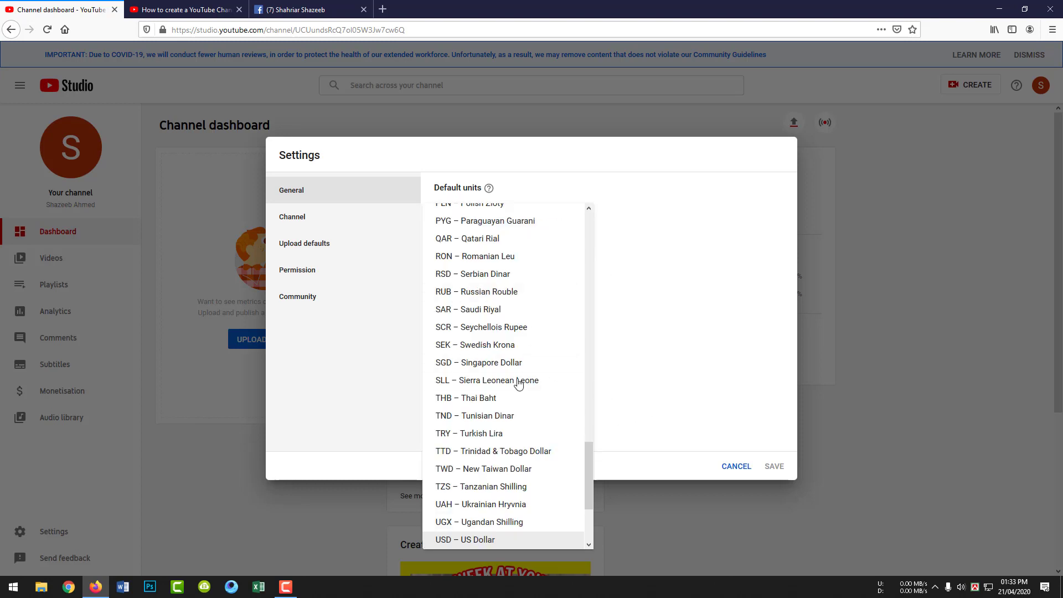
left_click(476, 542)
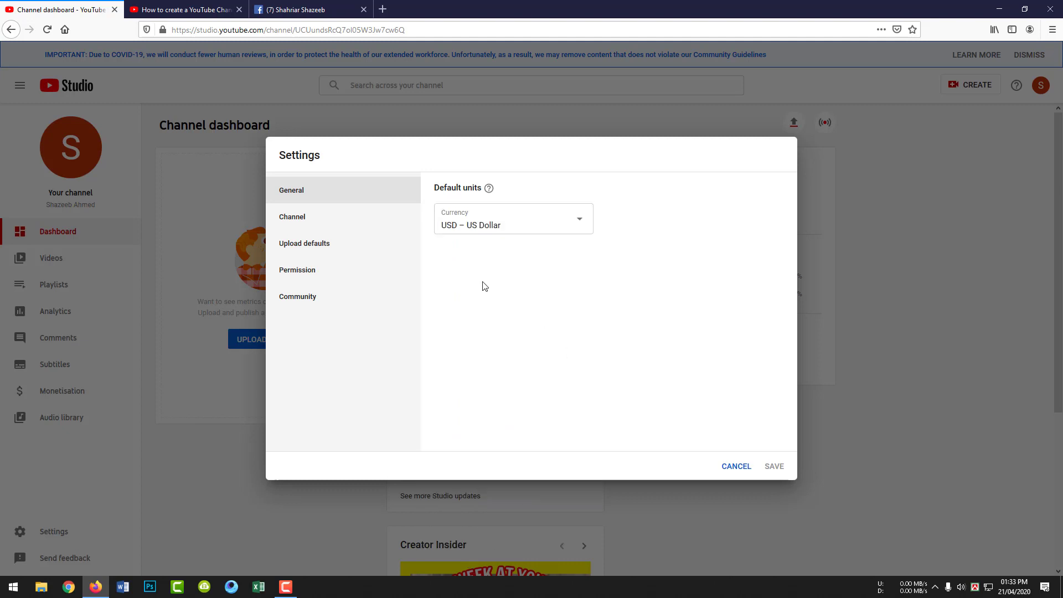
left_click(301, 219)
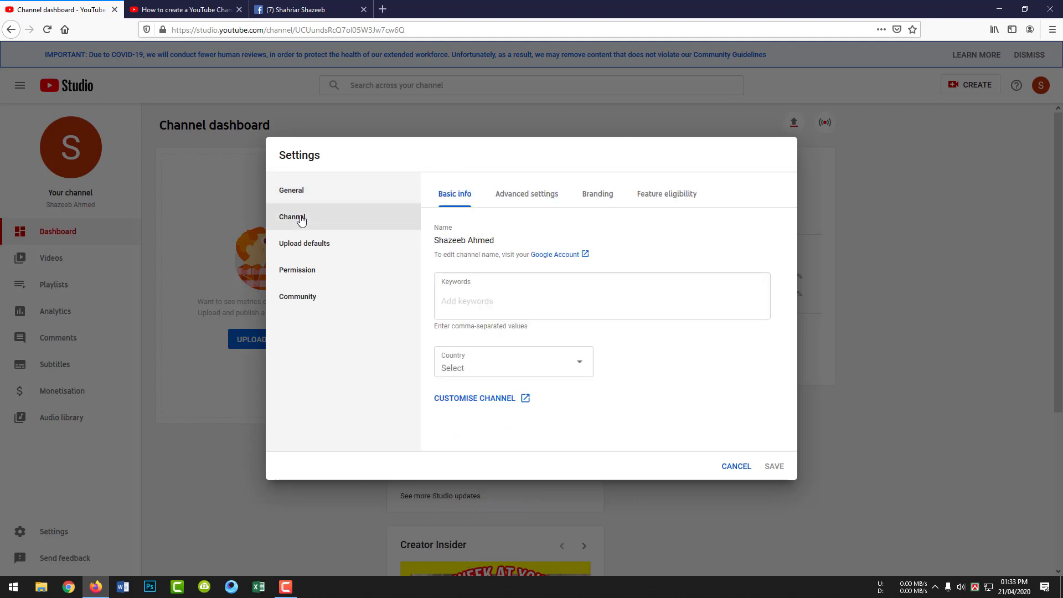
left_click(483, 304)
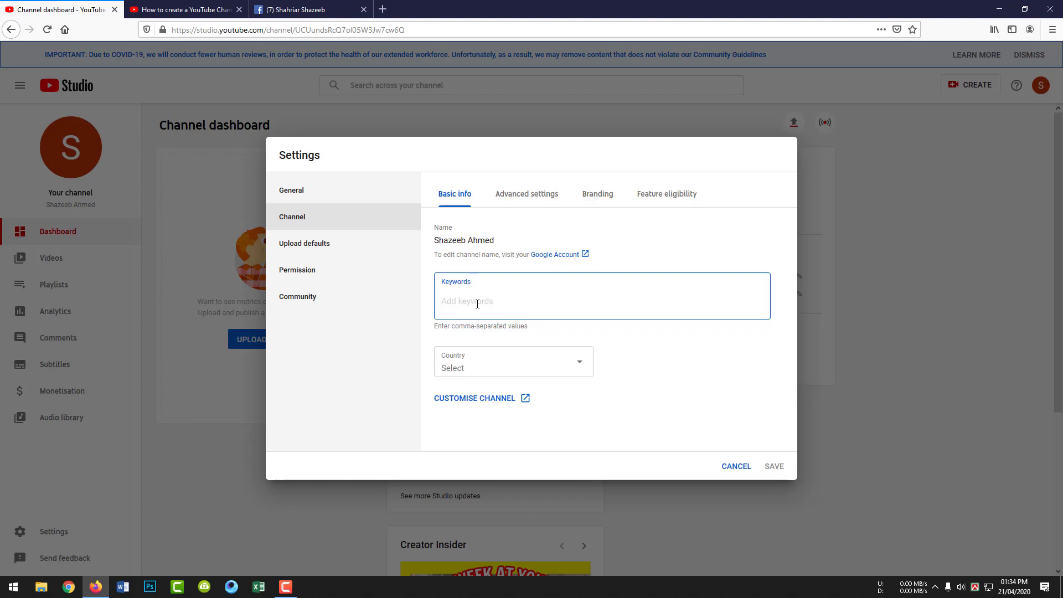
type("t")
type("ech bangla,")
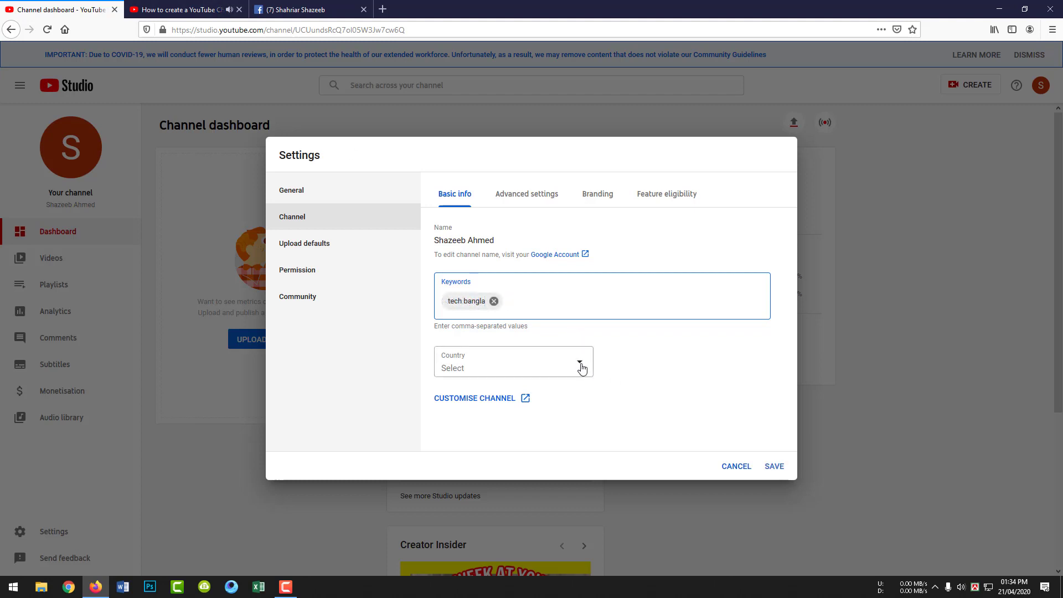
- Set the channel's country to Bangladesh
left_click(581, 369)
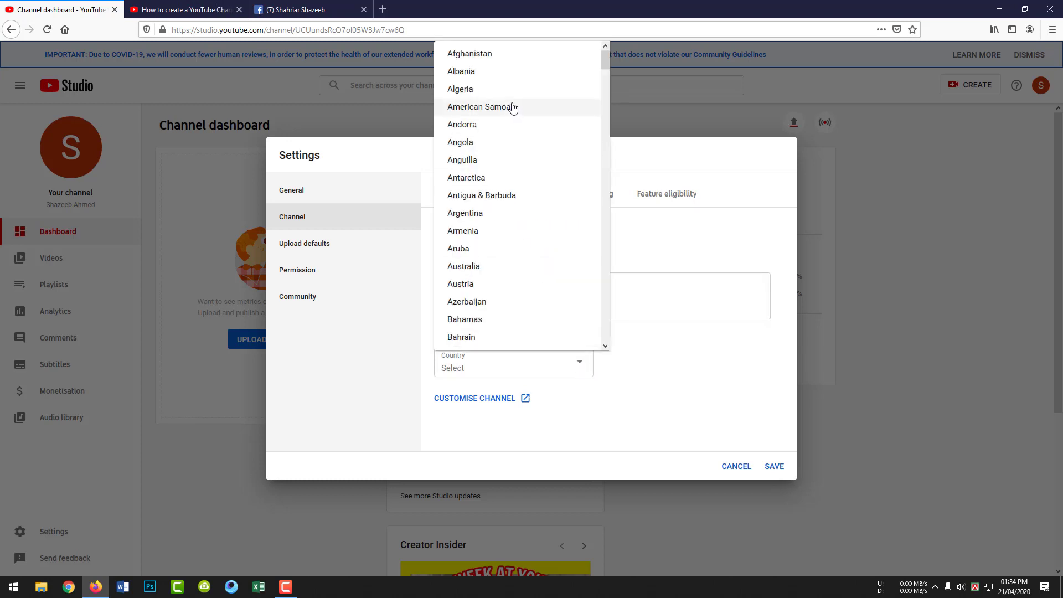
scroll(521, 242, "down", 5)
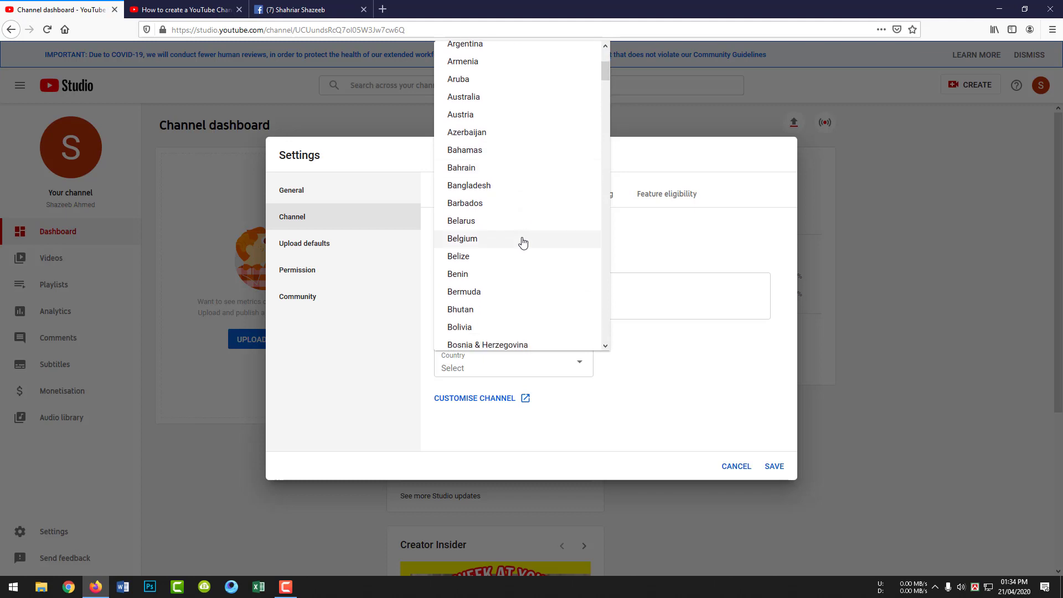
left_click(489, 191)
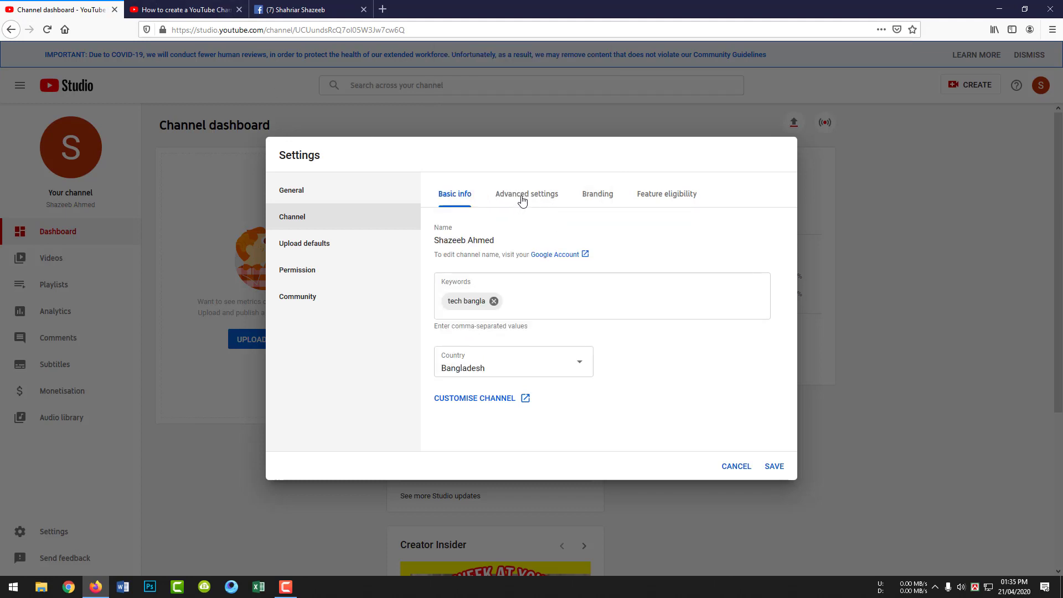
left_click(522, 200)
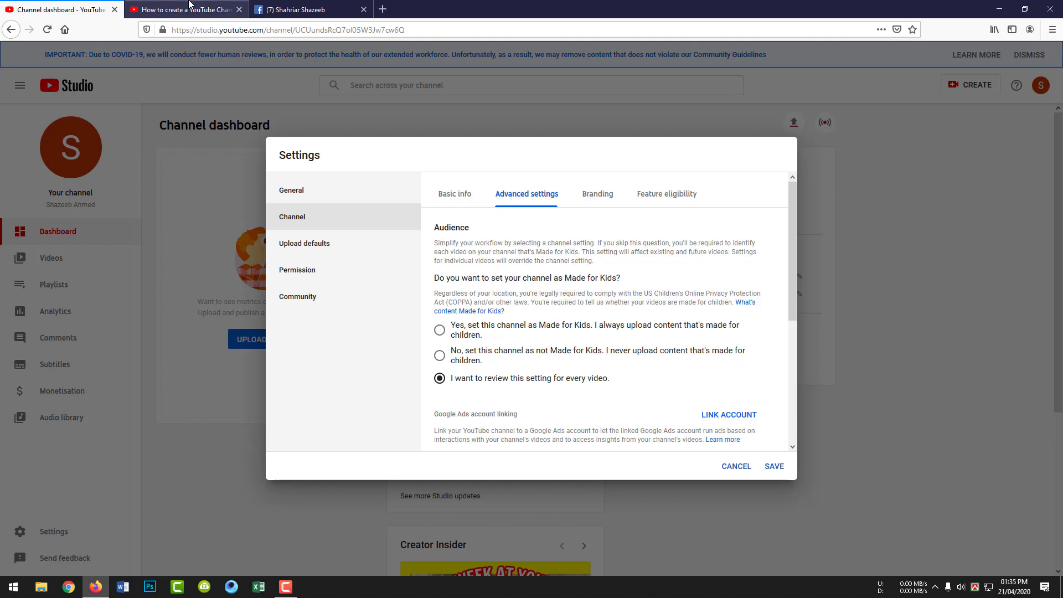
- Switch to the tutorial video tab and resume playback
left_click(189, 4)
left_click(374, 270)
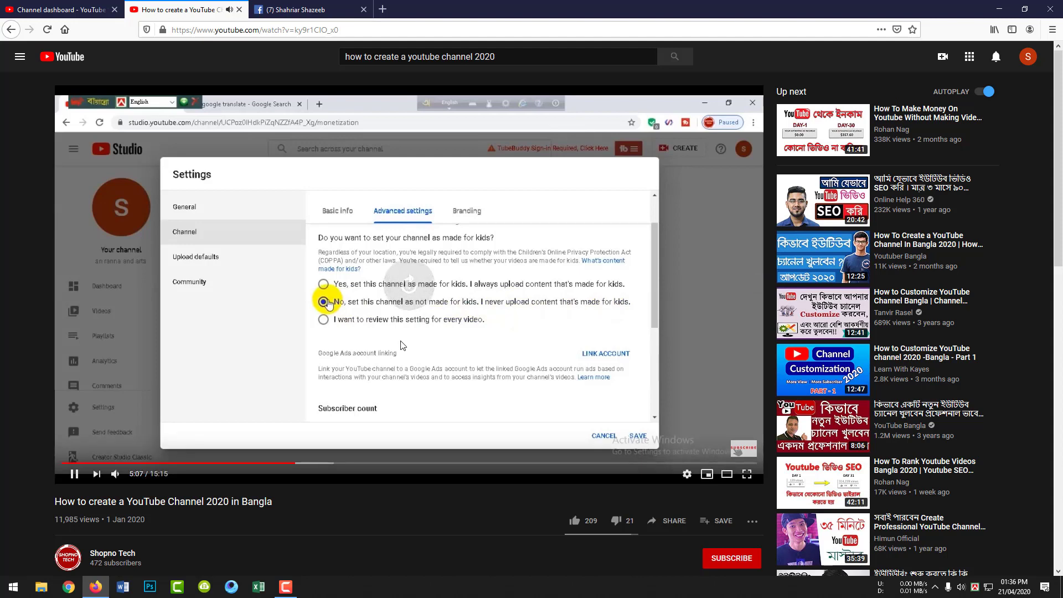
- Play the tutorial to its monetisation step, pause, and return to the dashboard tab
left_click(325, 284)
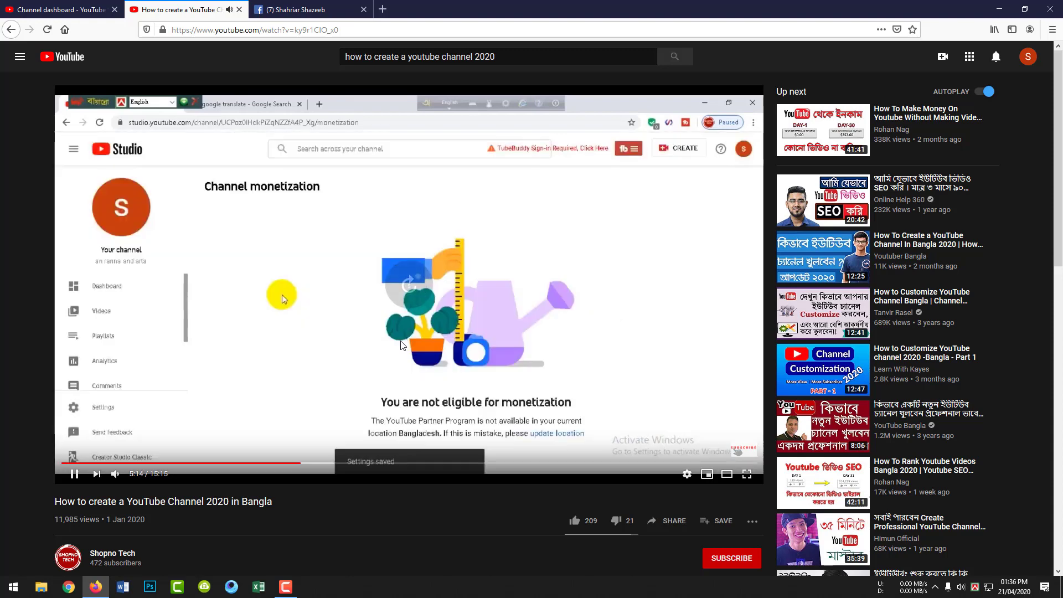
left_click(325, 284)
left_click(58, 10)
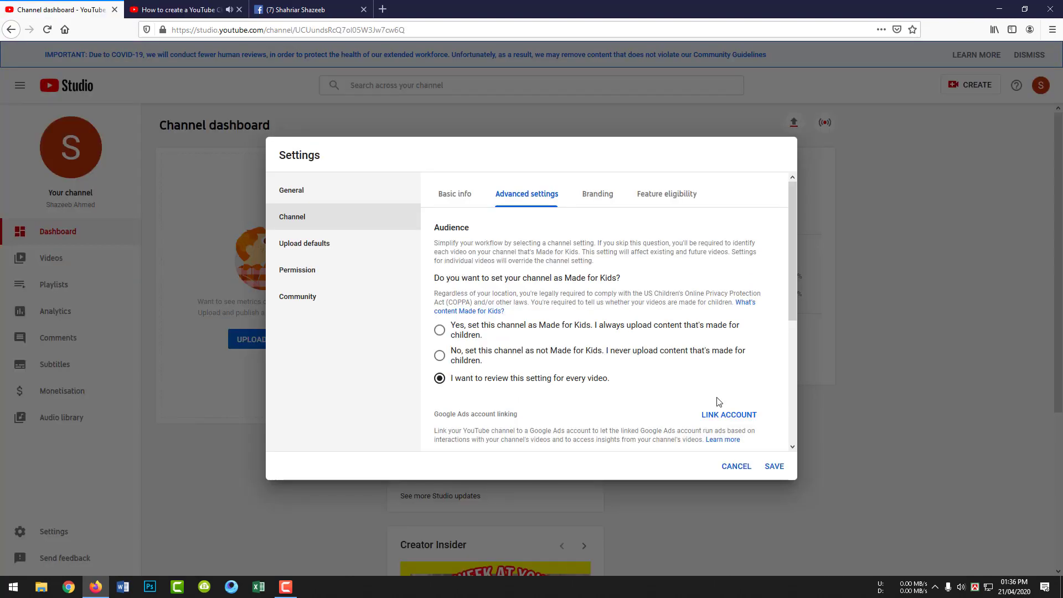
- Answer the Made for Kids question and show the upload defaults' advanced settings
left_click(454, 340)
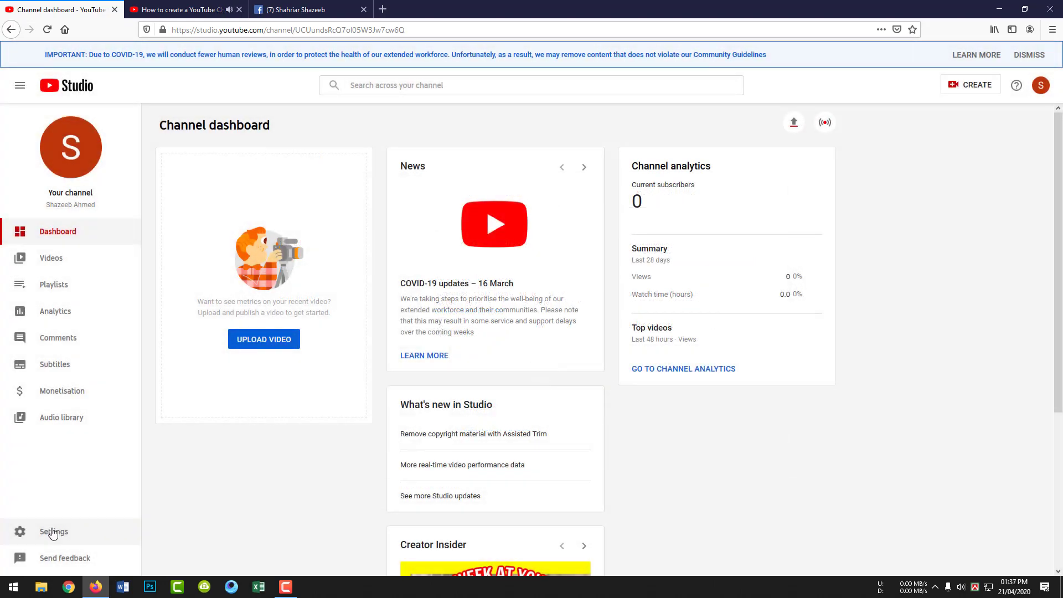
left_click(53, 532)
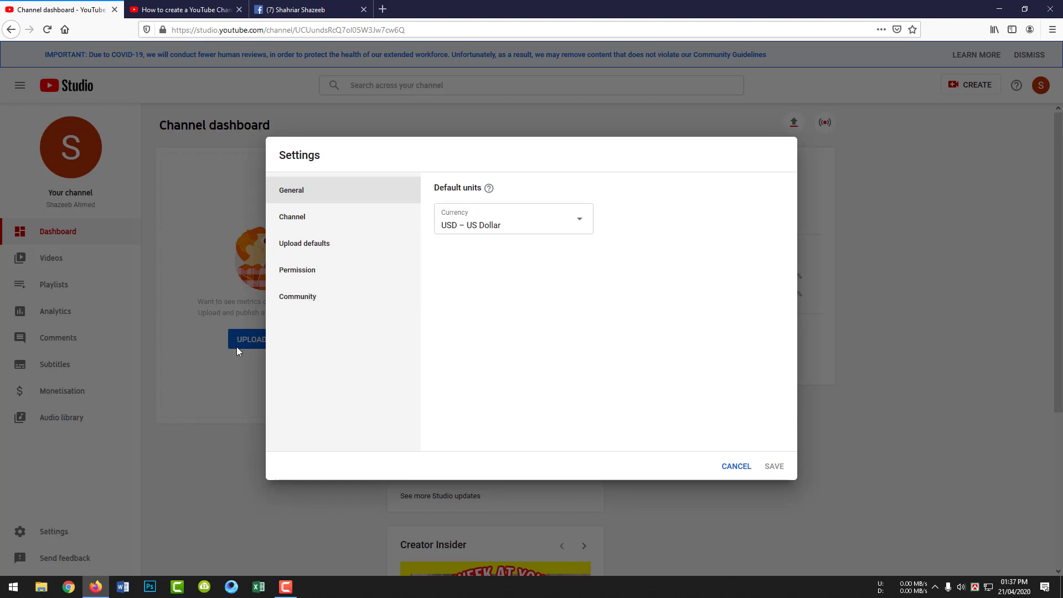
left_click(321, 243)
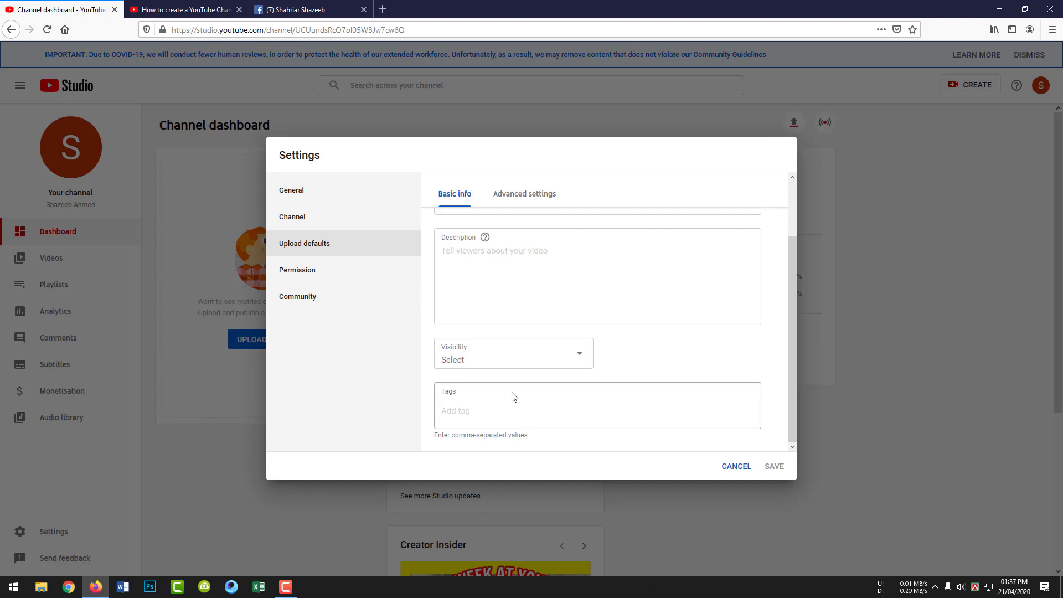
left_click(523, 195)
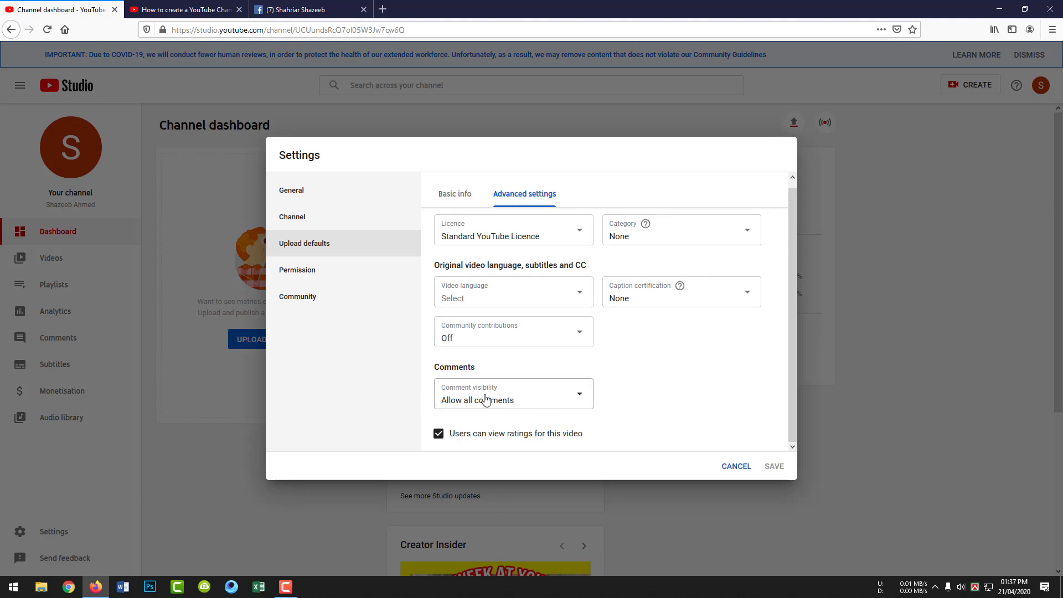
- Leave upload comment visibility on Allow all comments
left_click(579, 399)
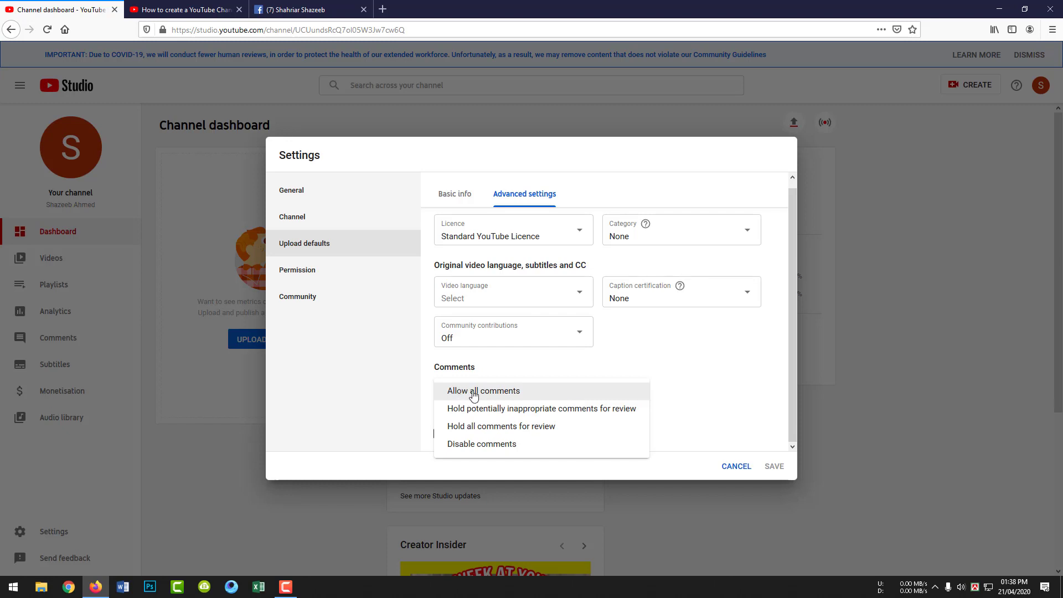
left_click(534, 393)
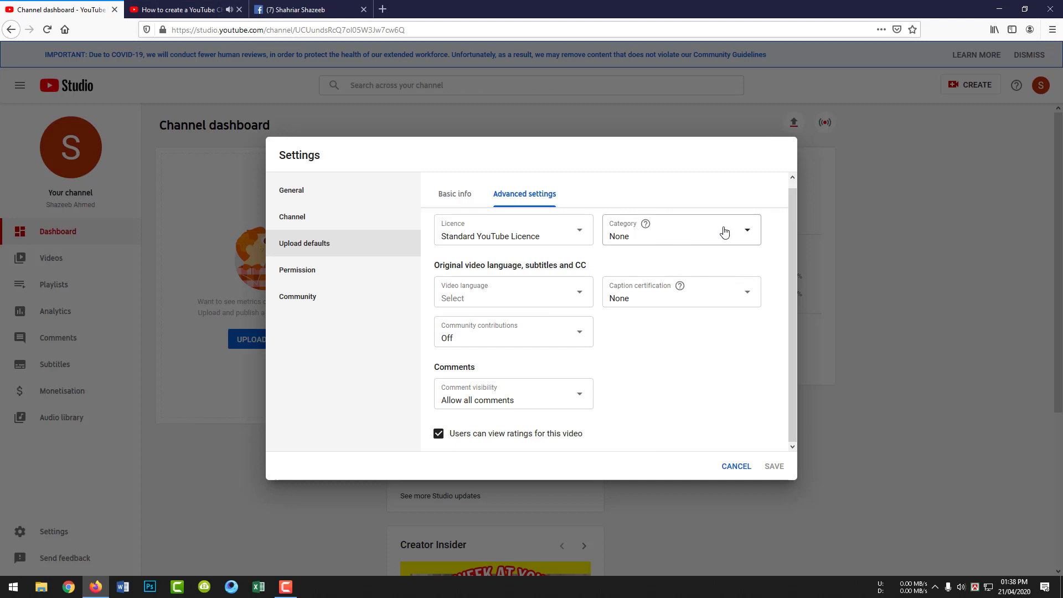
left_click(750, 236)
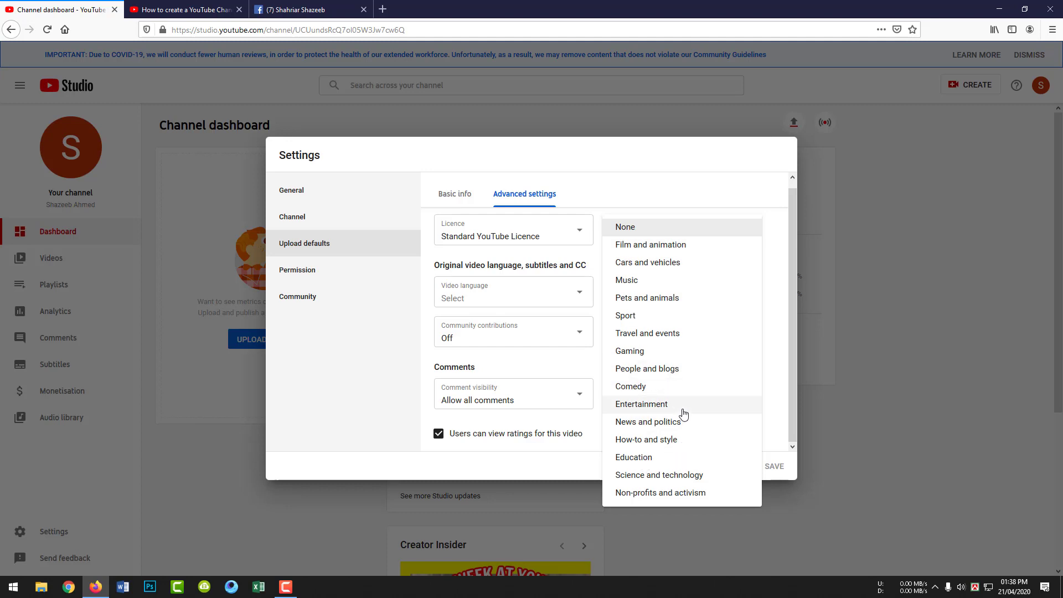
- Choose Science and technology as the default upload category
left_click(688, 476)
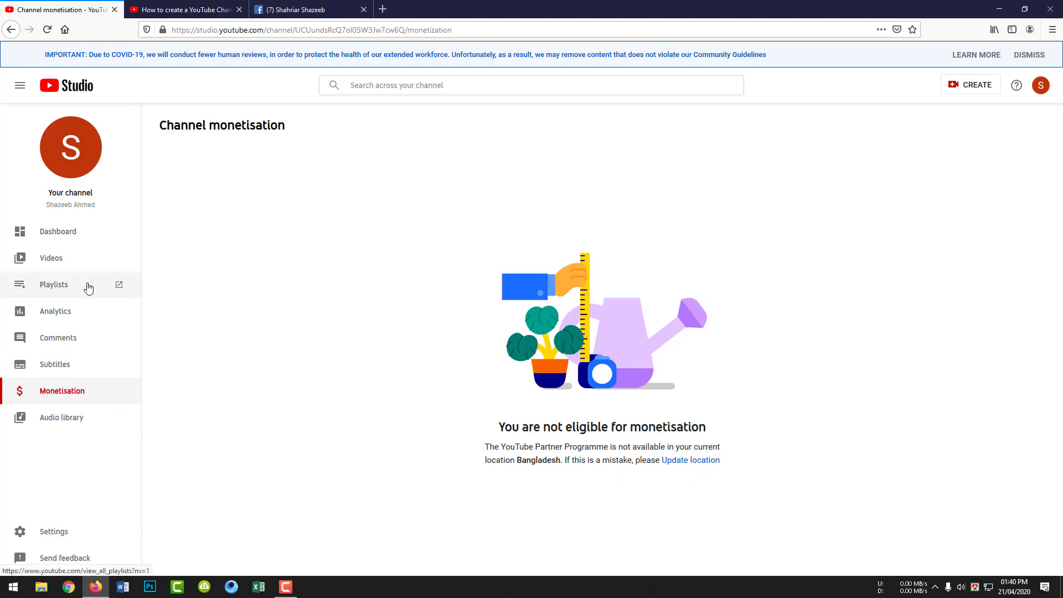
- Reopen Settings > Channel and land on Basic info, showing name, keywords and country
left_click(51, 532)
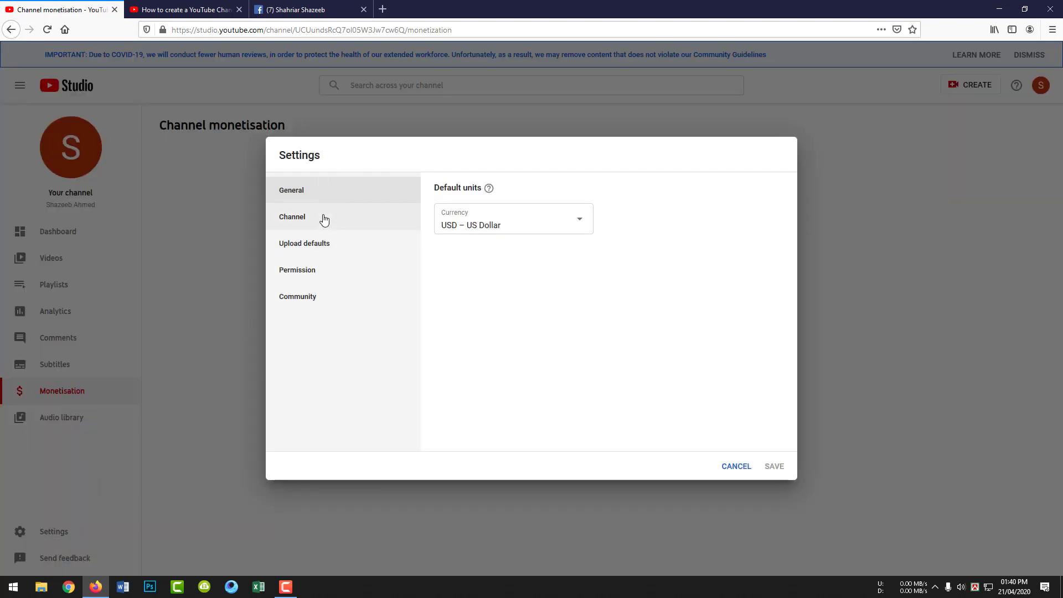
left_click(324, 221)
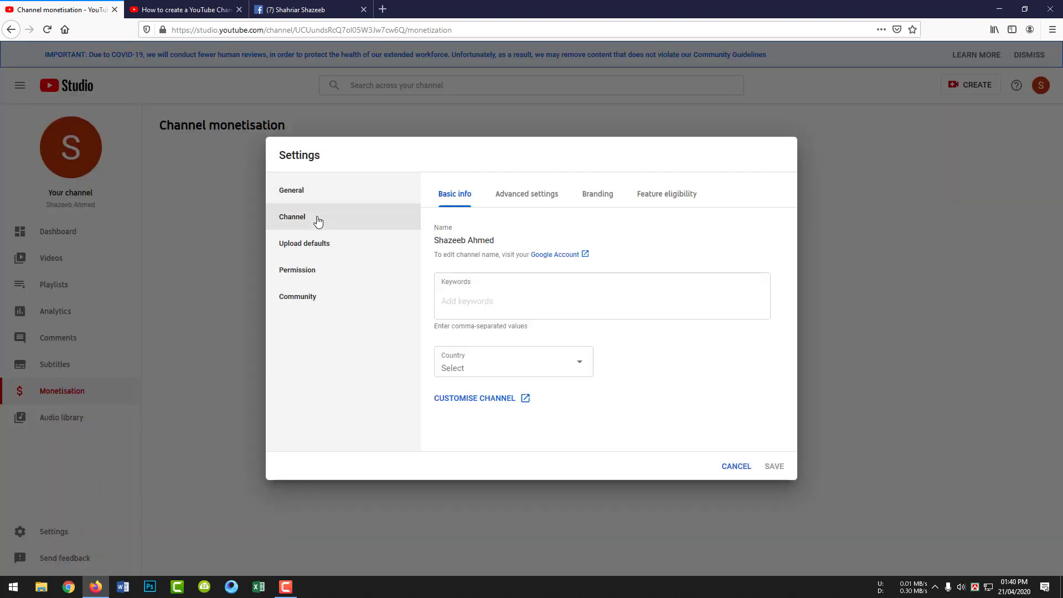
left_click(512, 196)
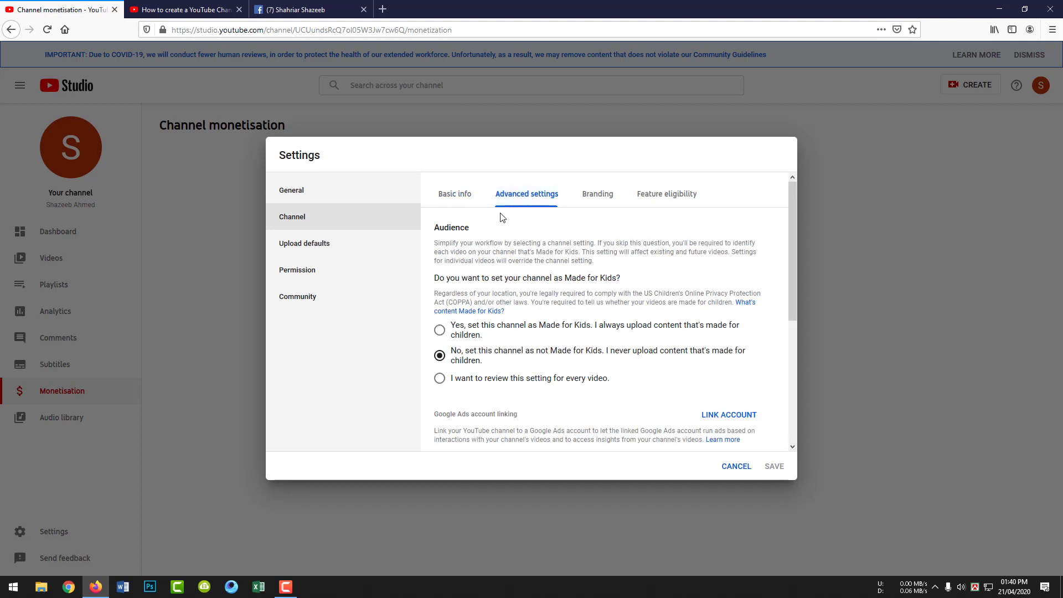
left_click(457, 195)
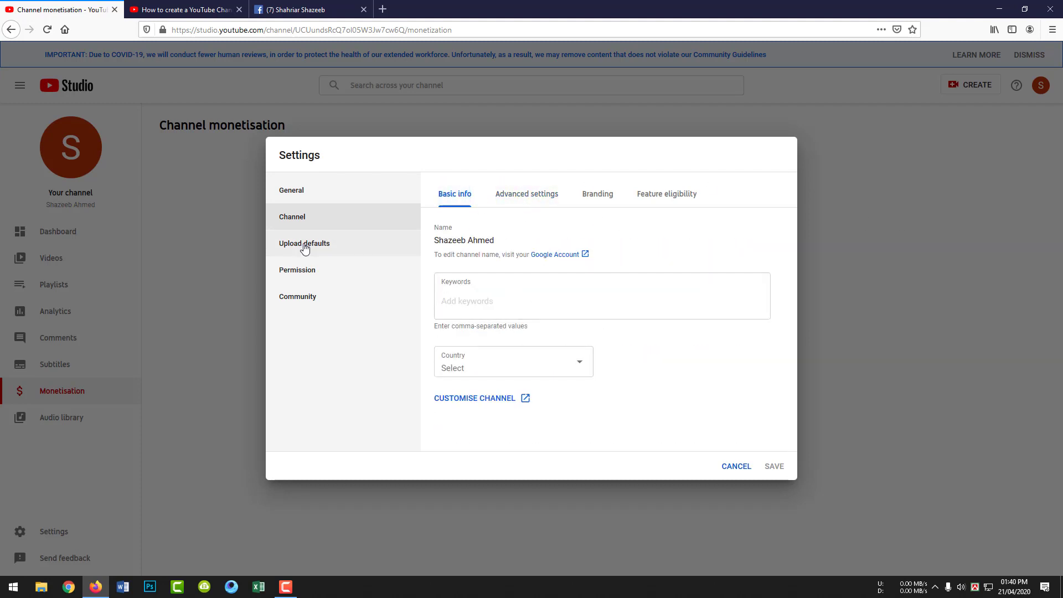
left_click(298, 193)
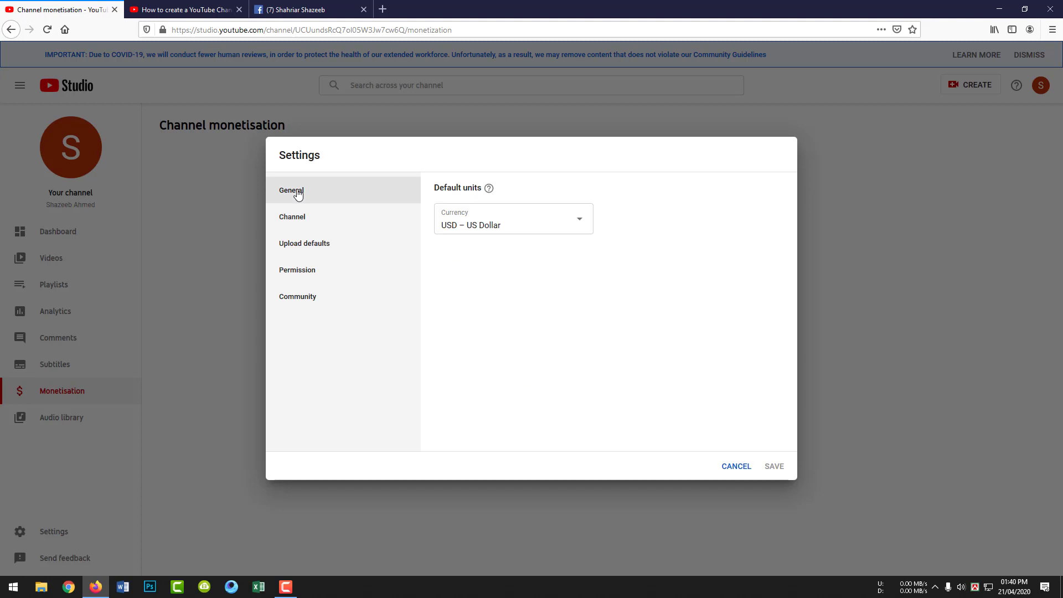
left_click(325, 218)
left_click(527, 194)
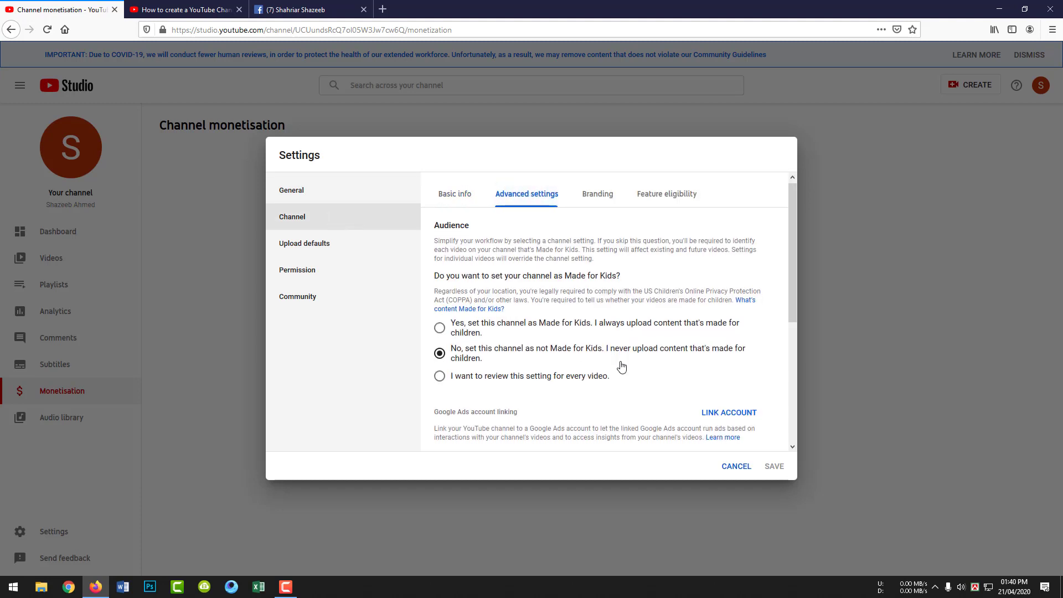
scroll(621, 366, "down", 2)
scroll(621, 366, "up", 2)
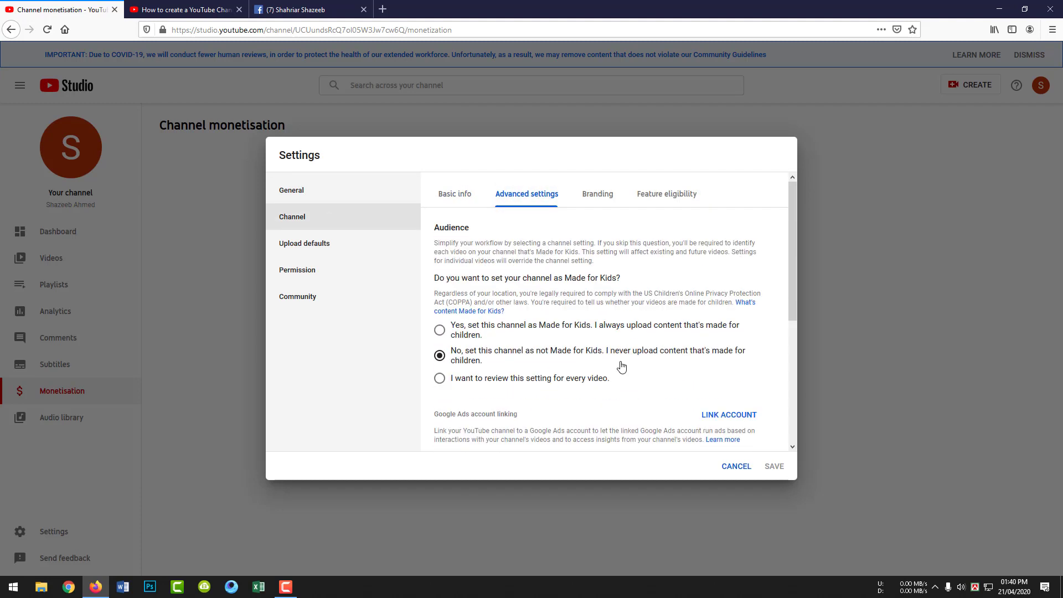
scroll(621, 366, "down", 4)
left_click(454, 193)
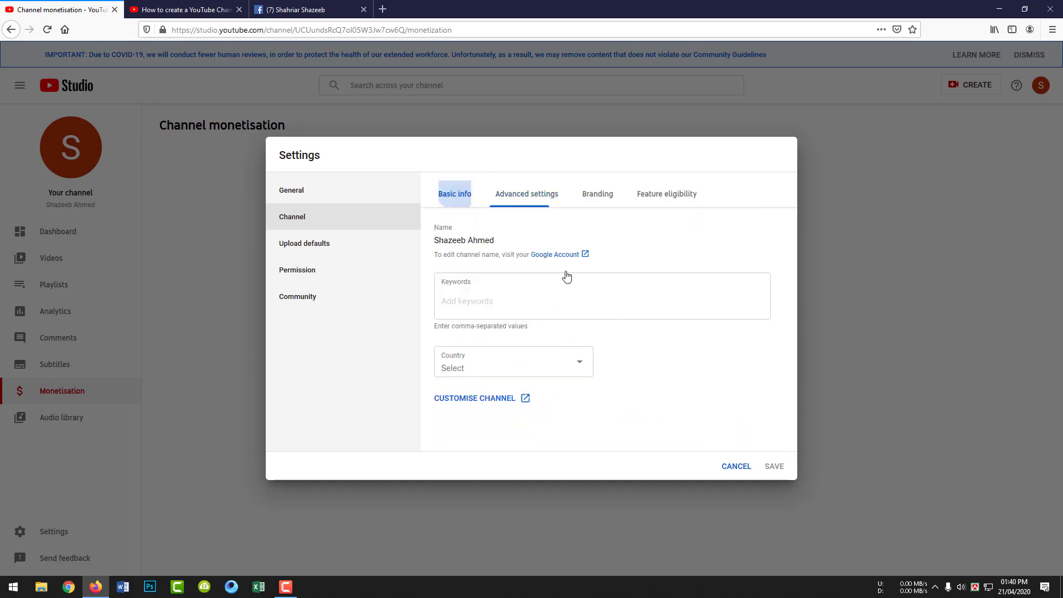
- Pick United States from the Country list and save the channel settings
left_click(582, 366)
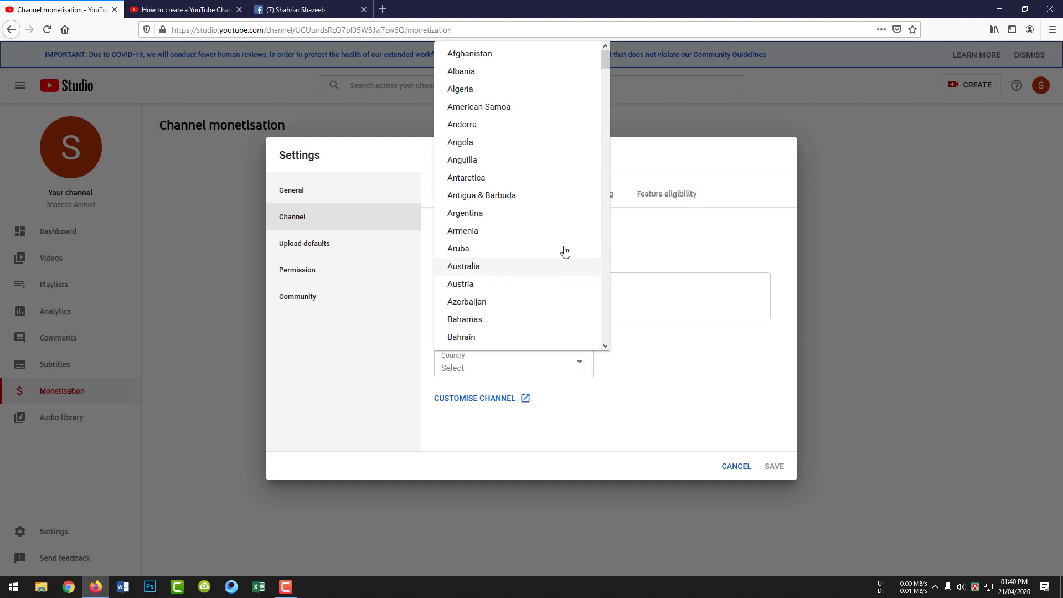
scroll(589, 274, "down", 5)
scroll(589, 276, "down", 15)
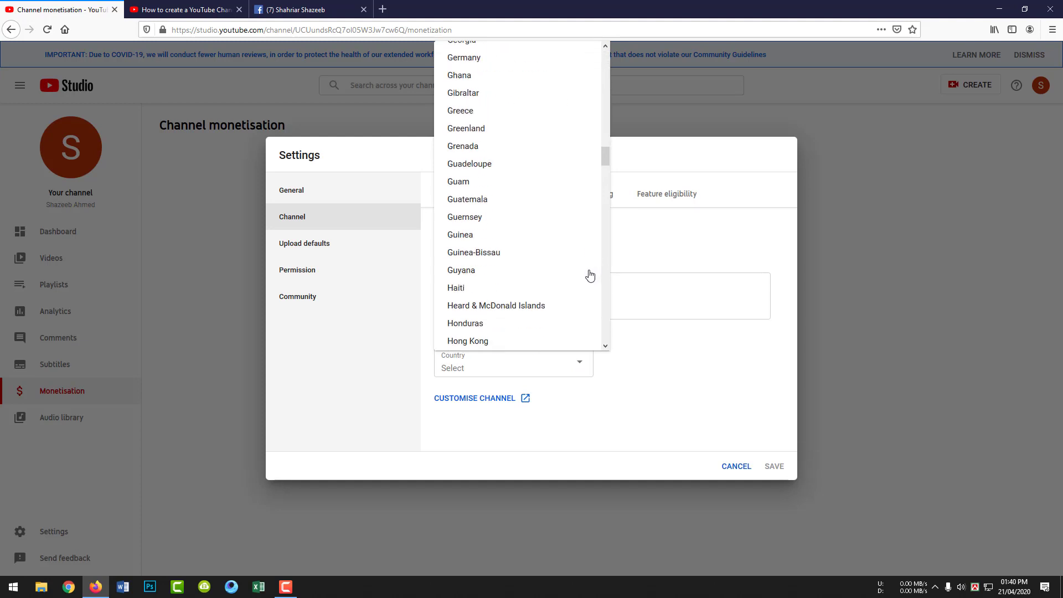
scroll(590, 275, "down", 14)
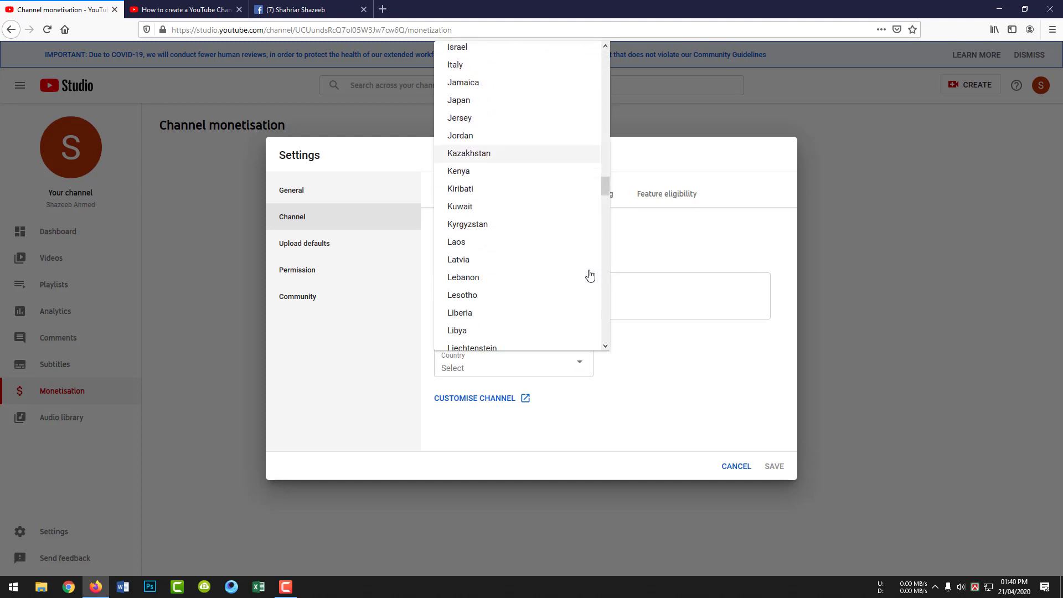
scroll(590, 275, "down", 8)
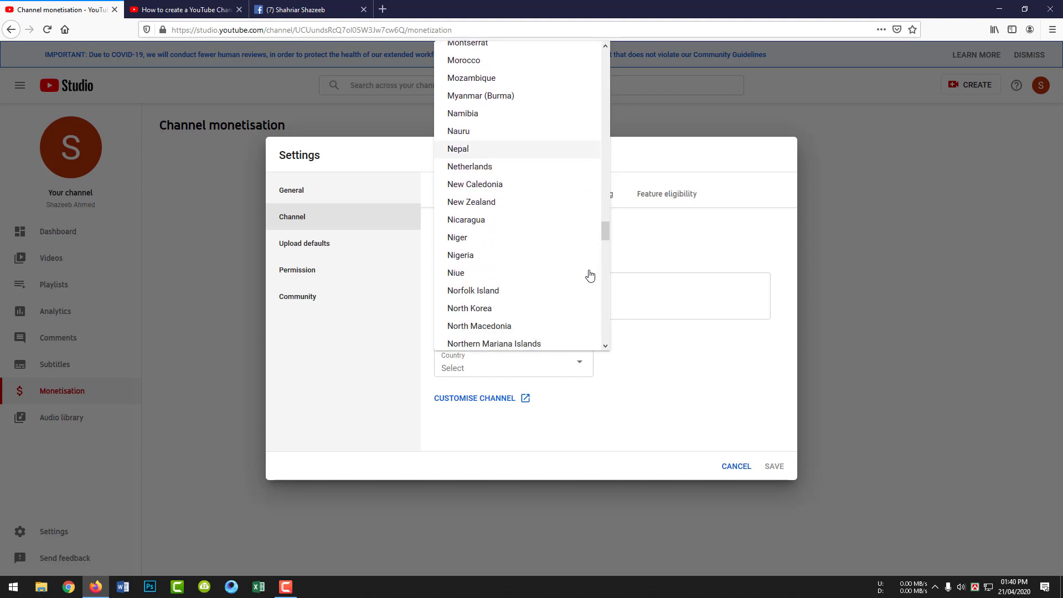
scroll(590, 275, "down", 12)
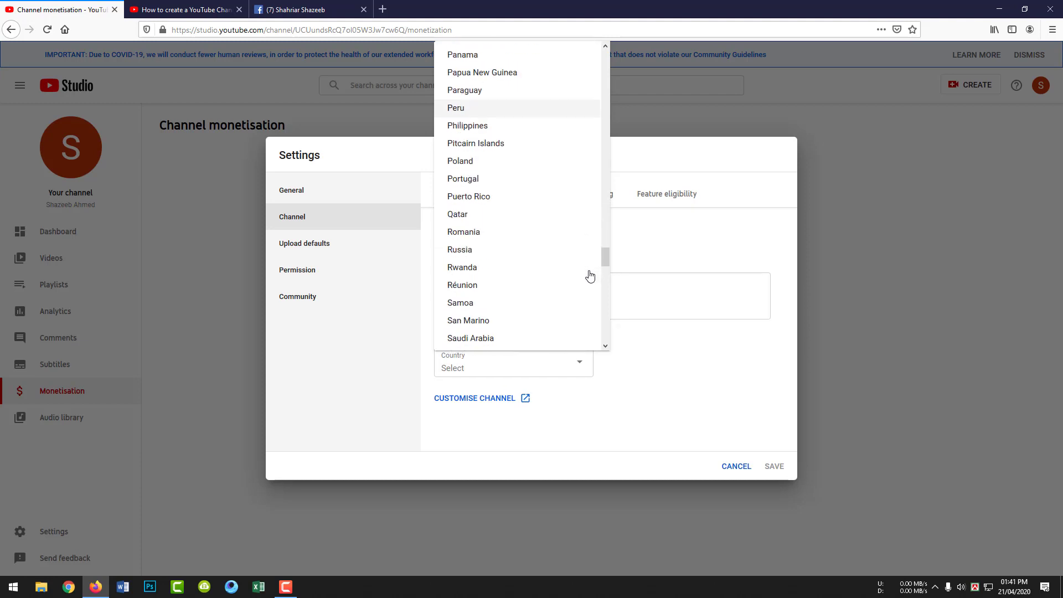
scroll(589, 275, "down", 15)
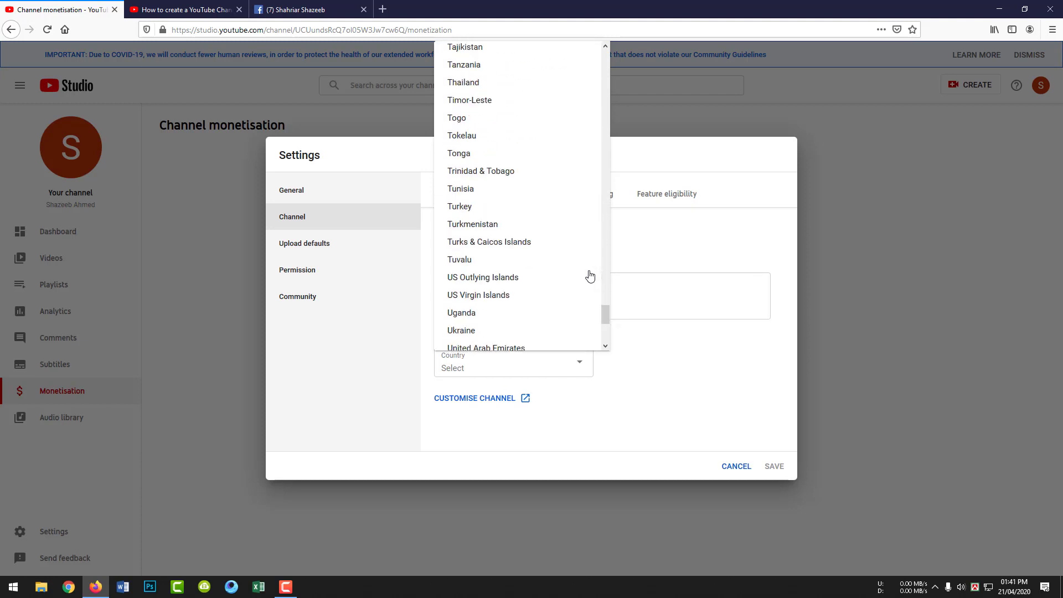
scroll(590, 275, "up", 4)
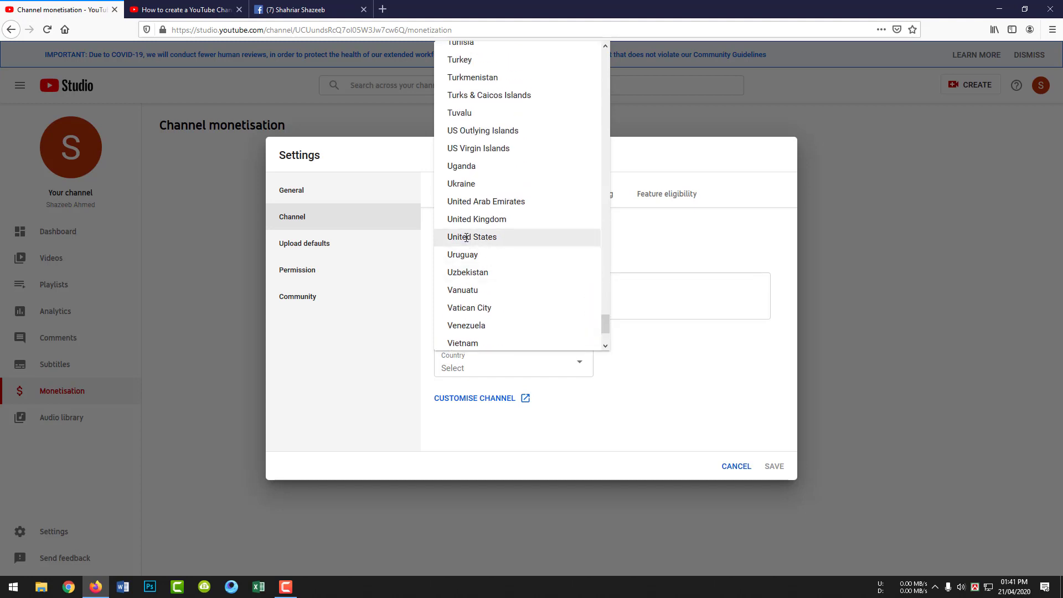
left_click(526, 238)
left_click(776, 466)
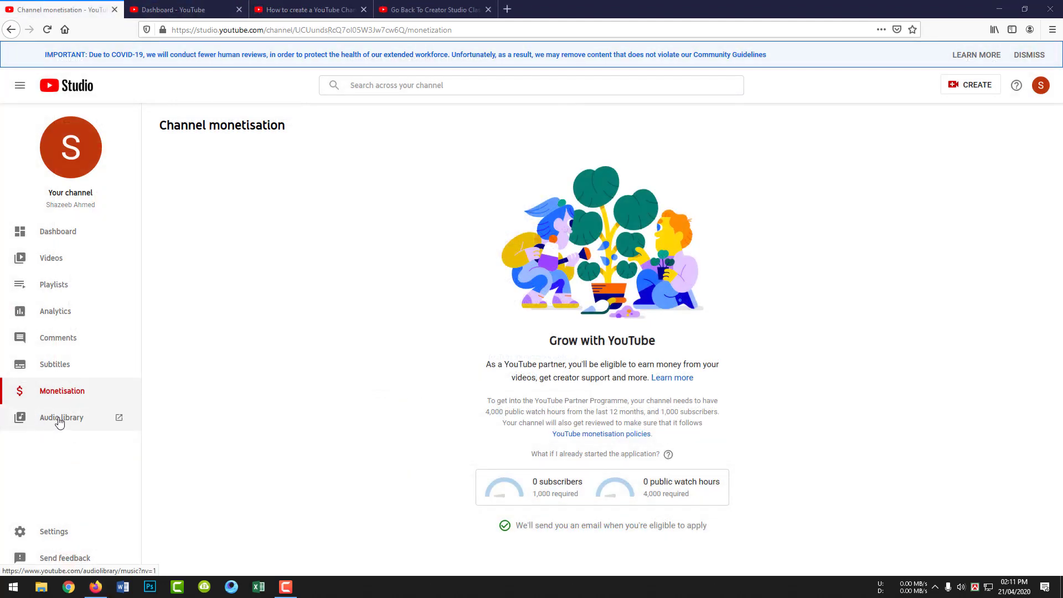
- Open the Audio library, switch to classic Creator Studio, and start phone verification
left_click(59, 423)
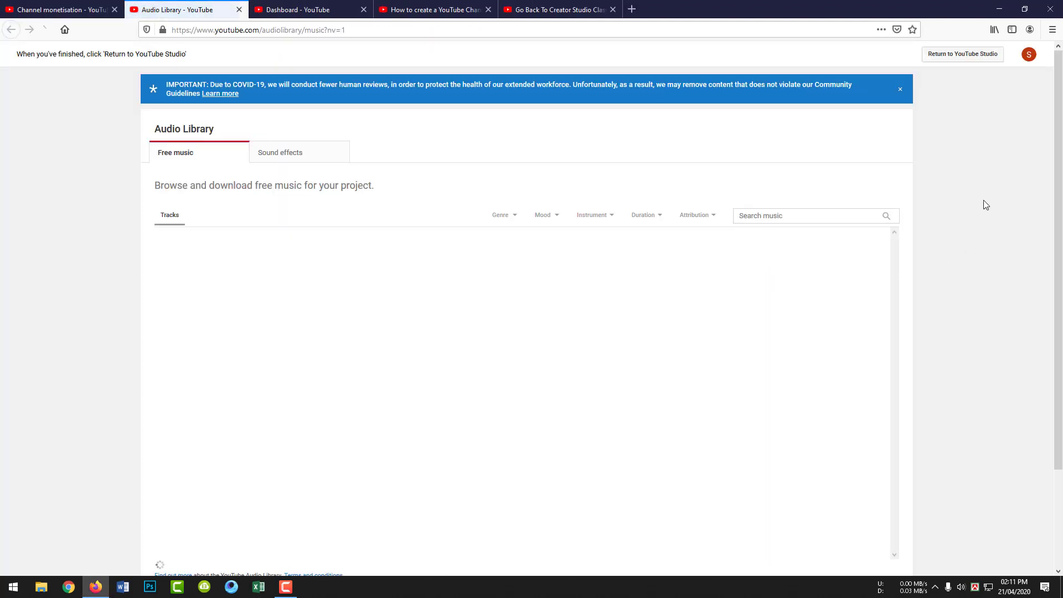
left_click(1028, 56)
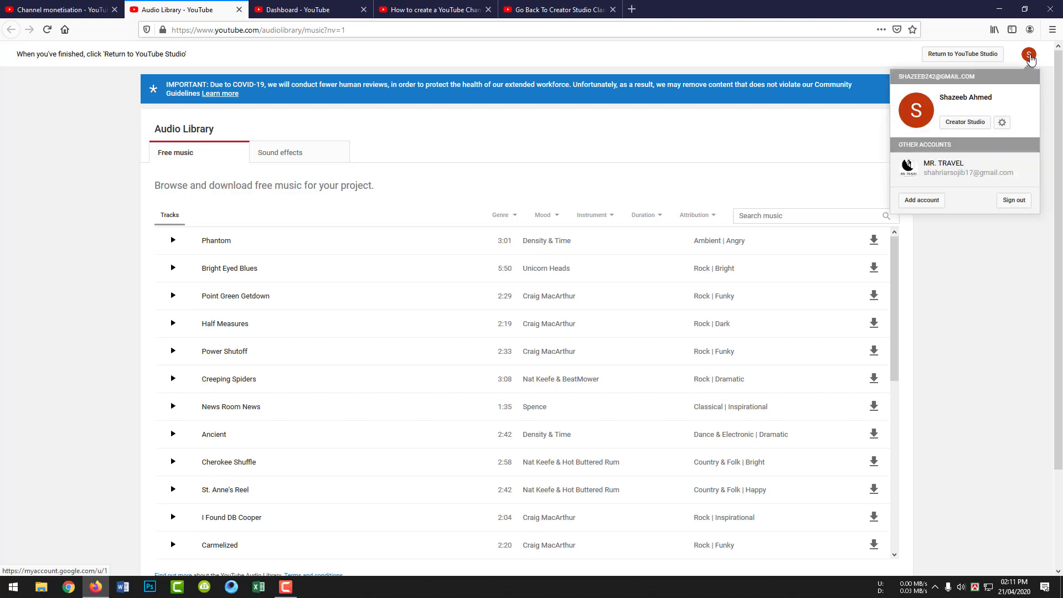
left_click(961, 125)
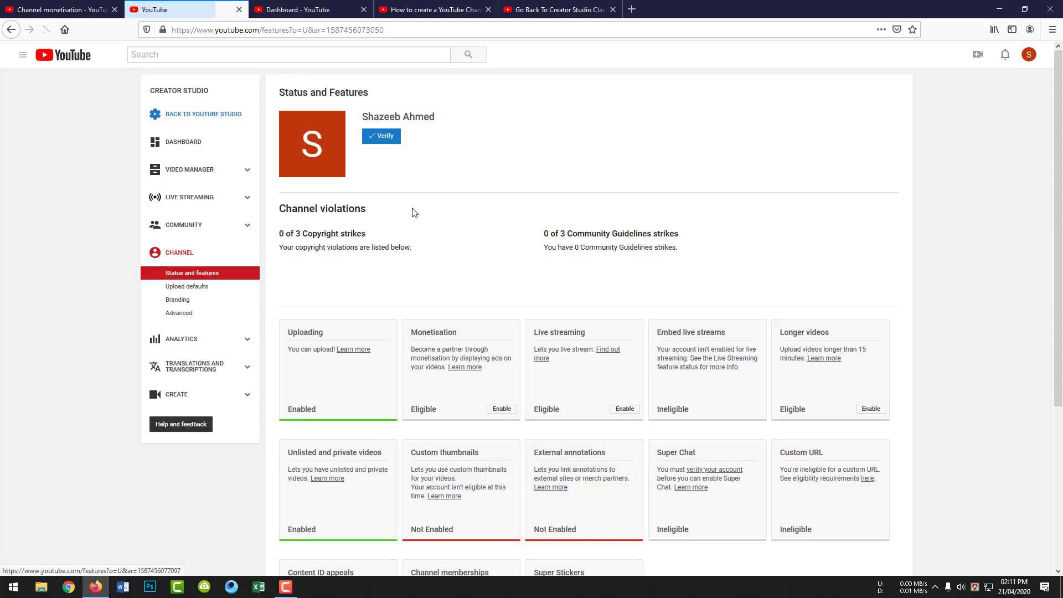
left_click(391, 142)
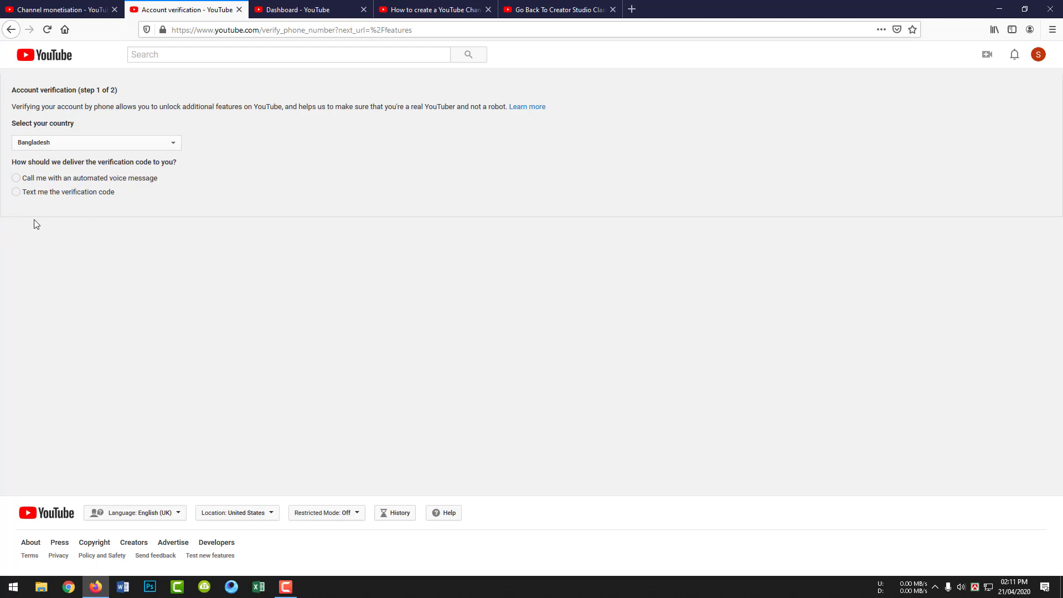
- Request the verification code by text message to the account's phone number
left_click(15, 192)
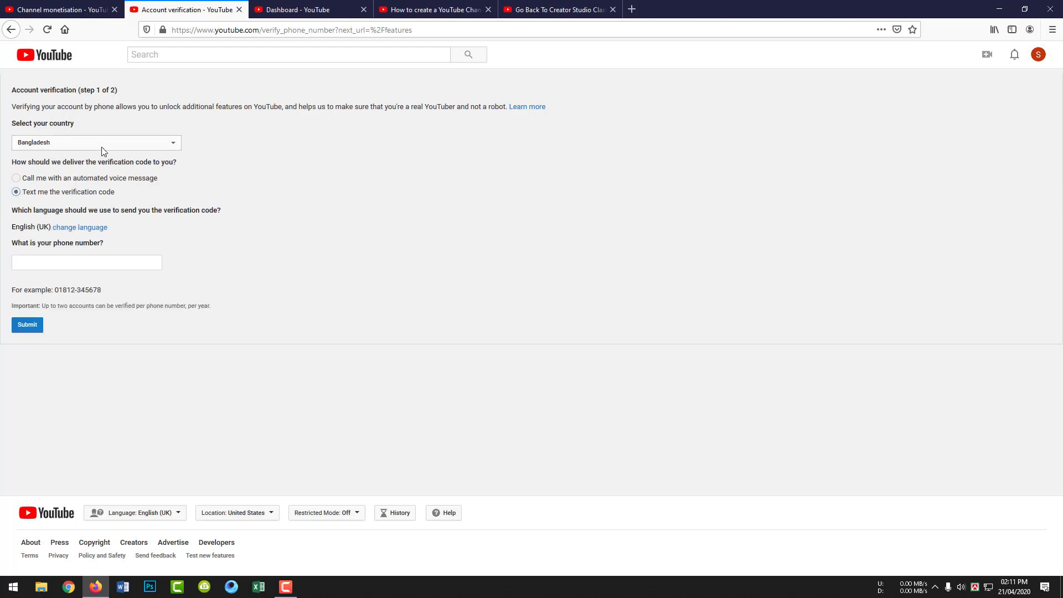
left_click(40, 264)
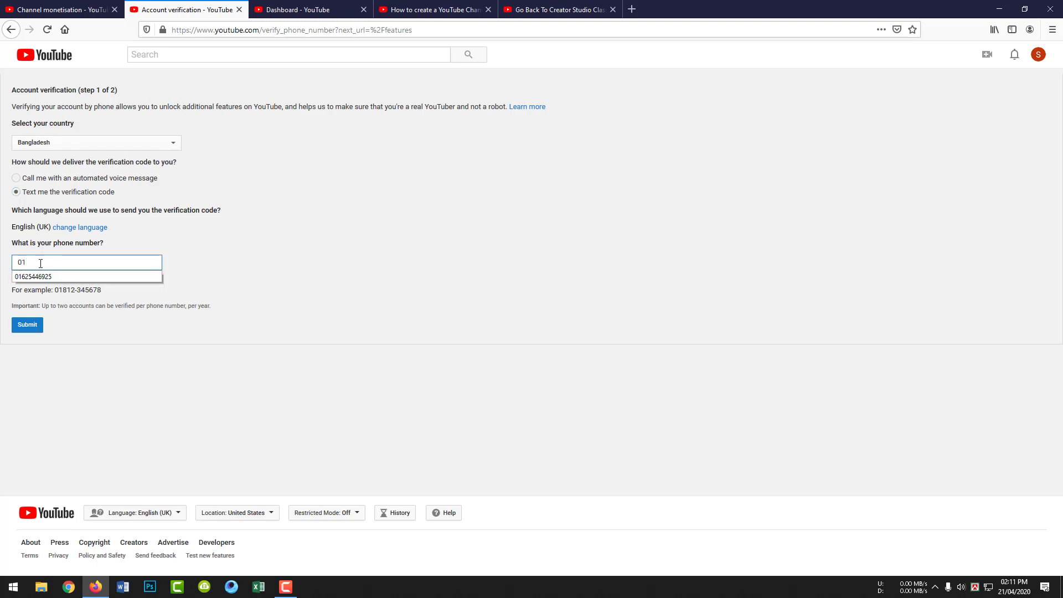
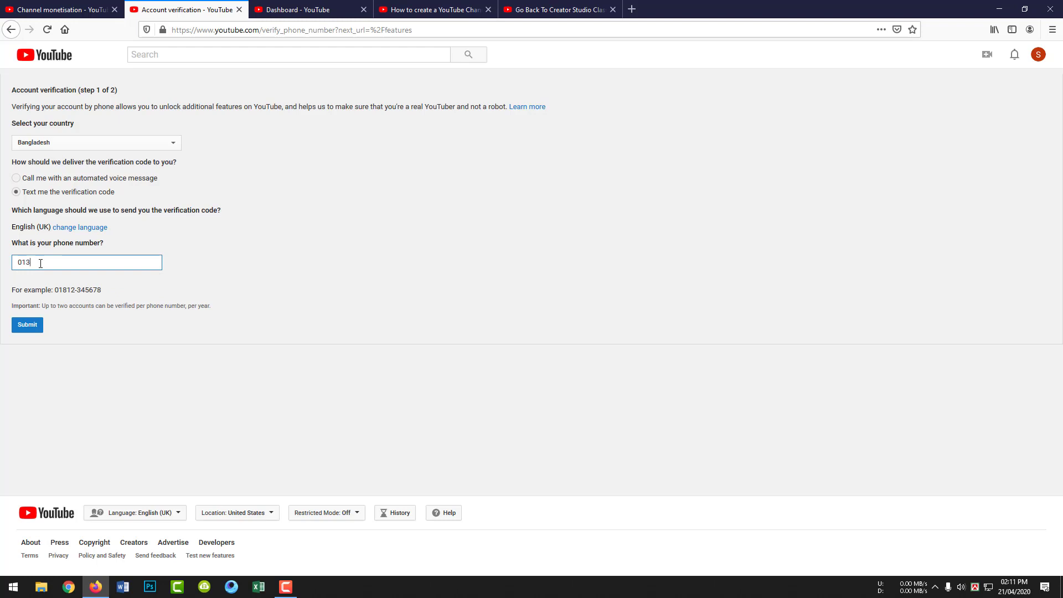
left_click(31, 331)
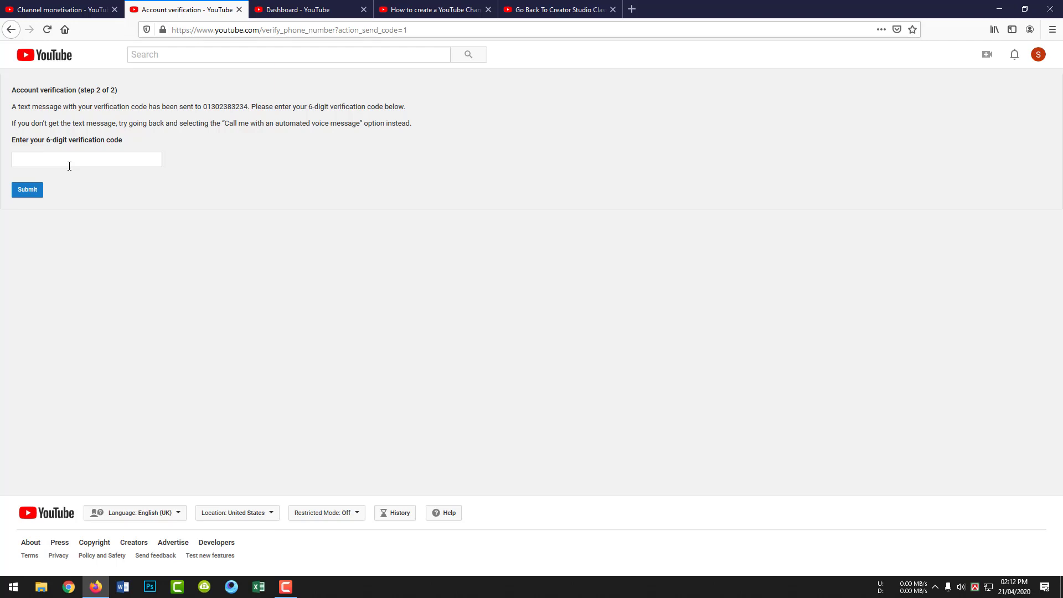
- Enter and submit the texted verification code, then continue to Status and Features
left_click(54, 159)
left_click(26, 190)
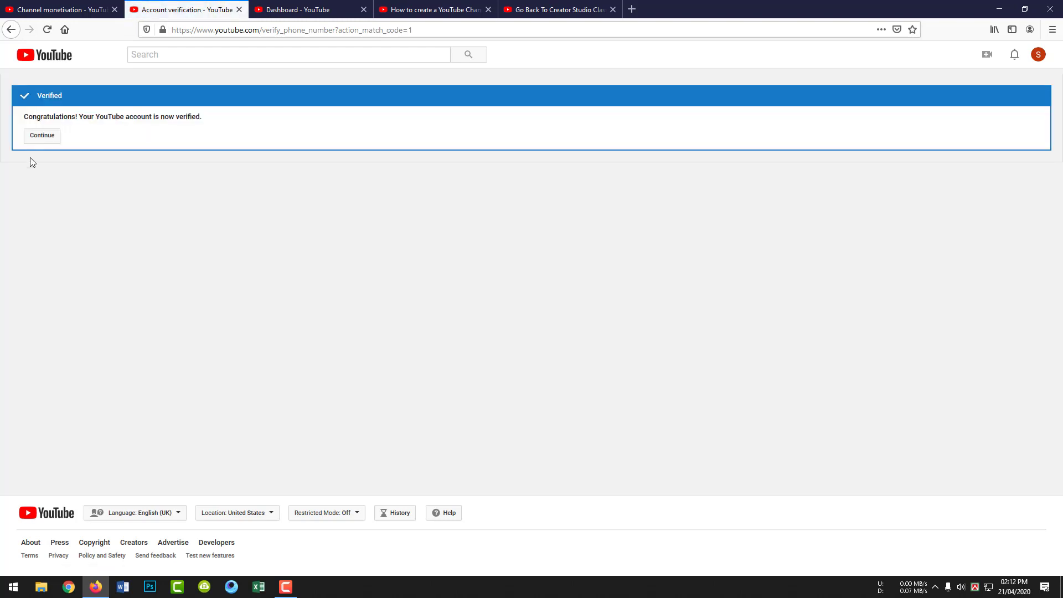
left_click(36, 138)
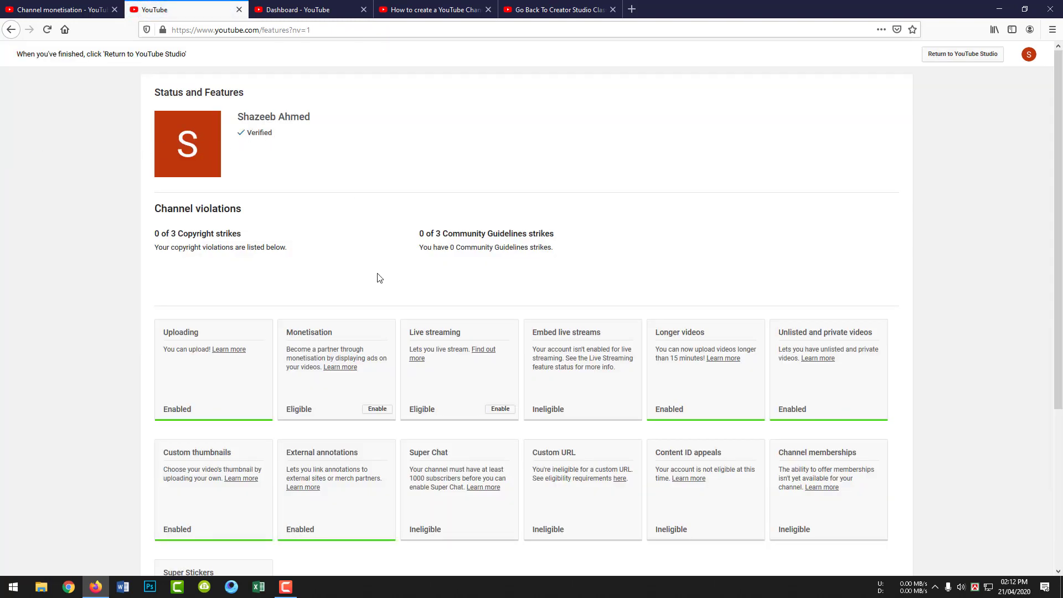
- Go back to the previous verification page and retry the expired document
scroll(380, 284, "down", 1)
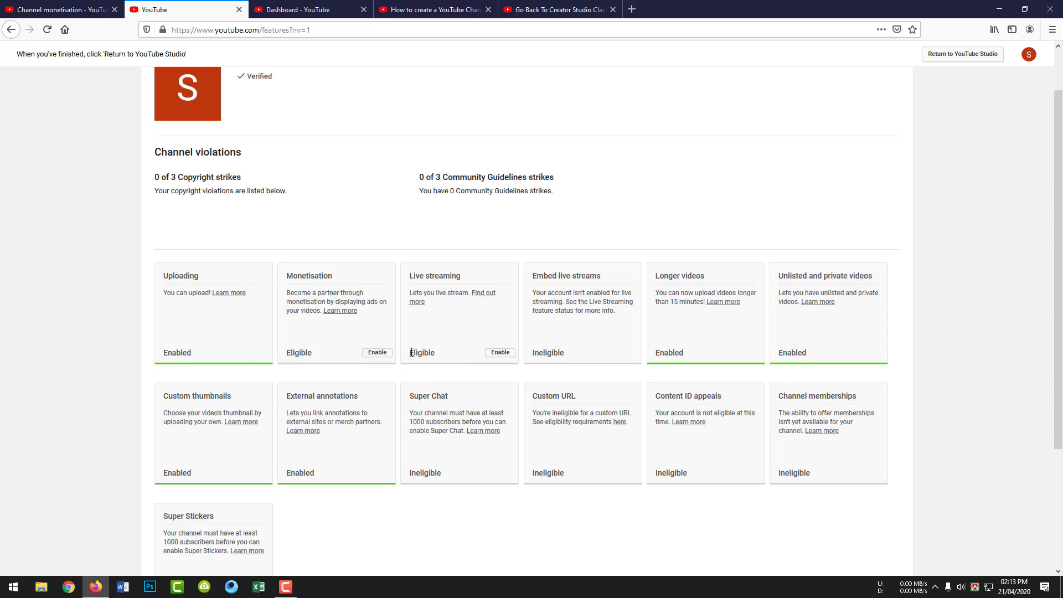
left_click(10, 32)
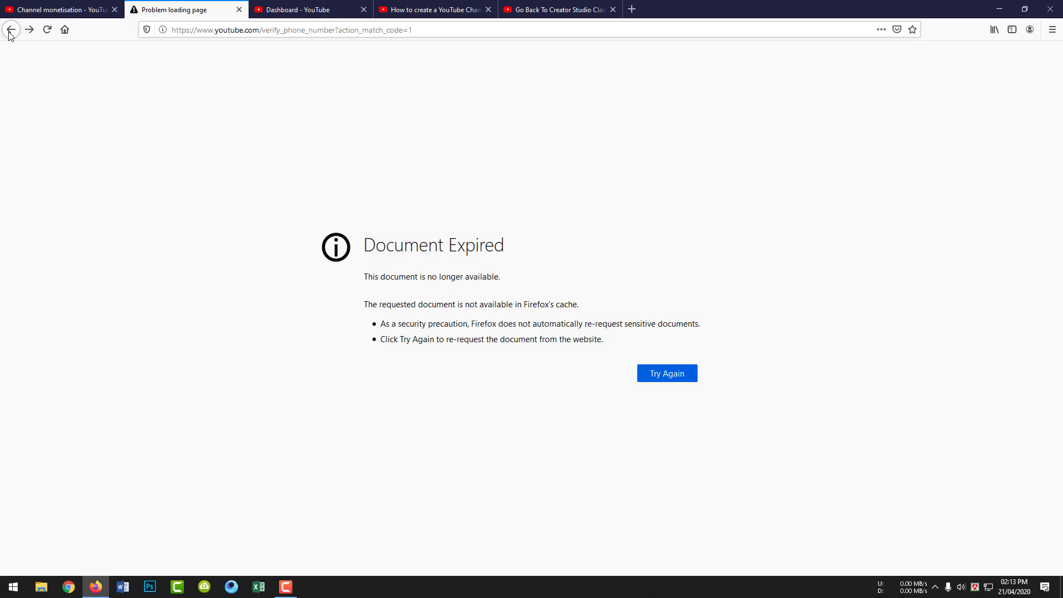
left_click(654, 372)
- Resend the page, re-enter and submit the verification code, then go back after rejection
left_click(687, 258)
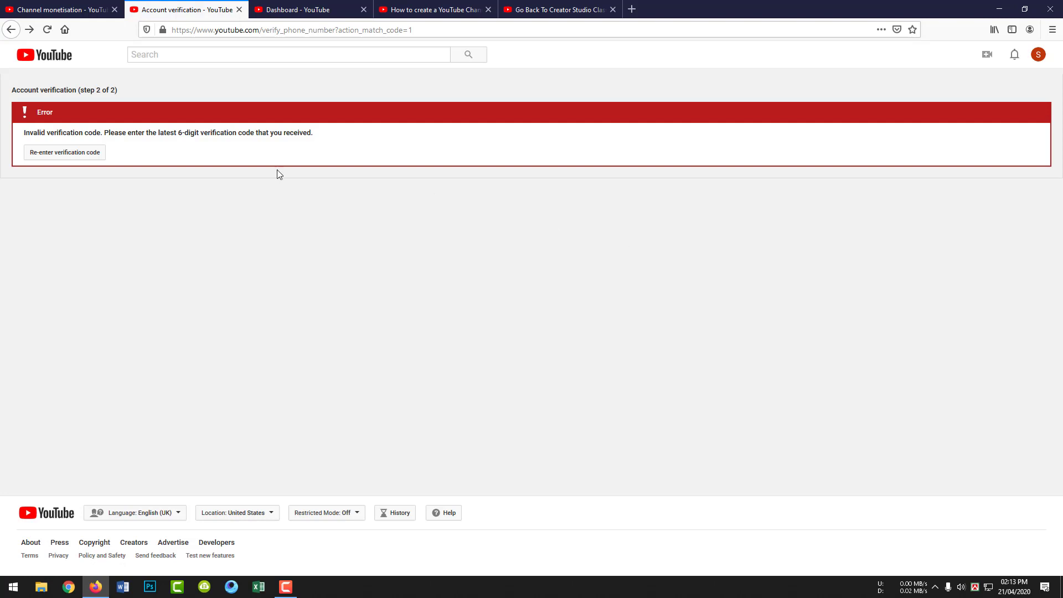
left_click(55, 157)
left_click(53, 160)
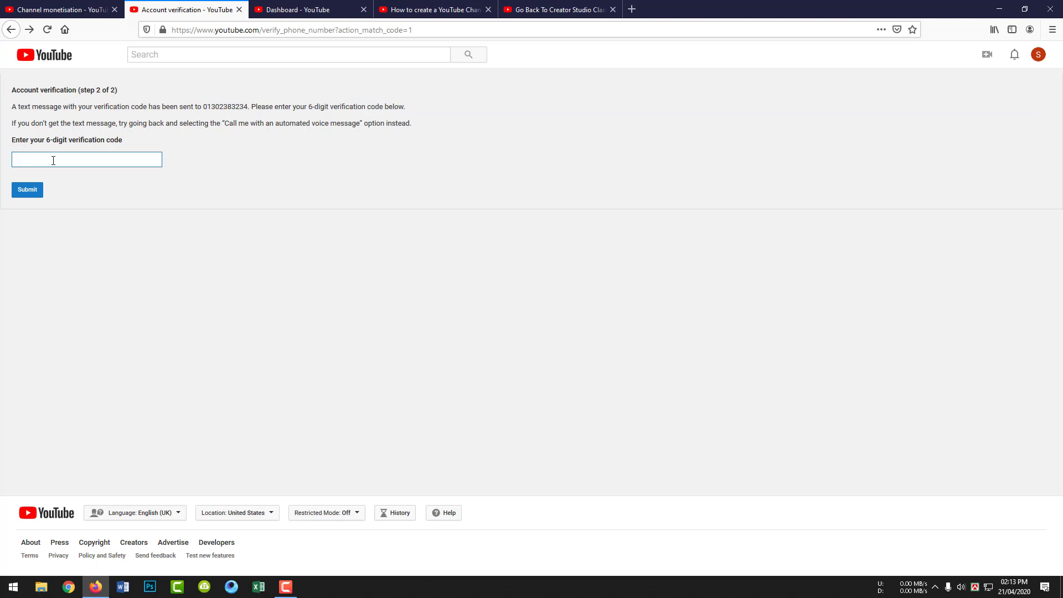
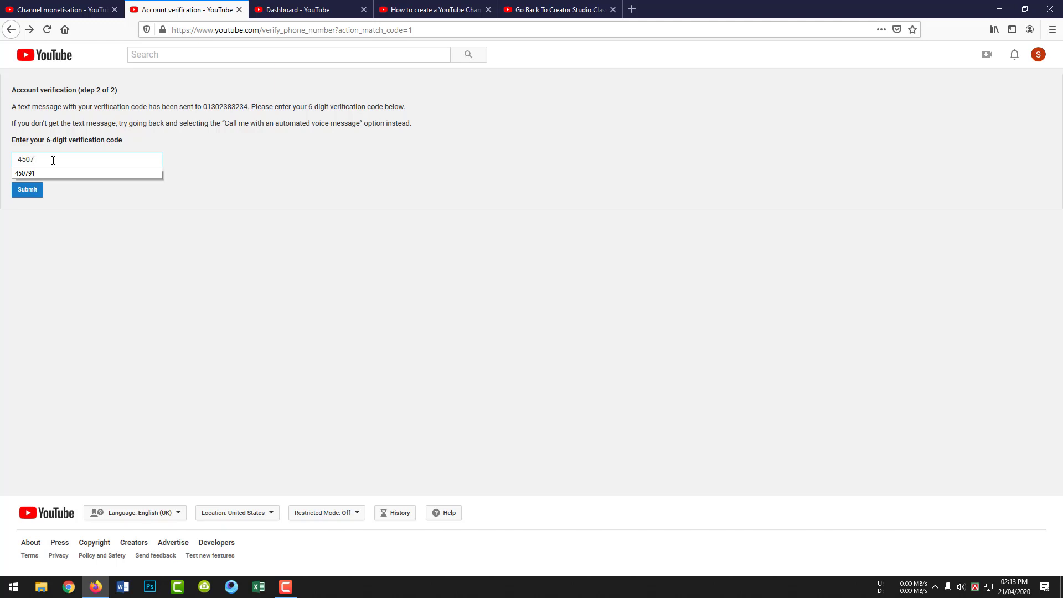
left_click(29, 193)
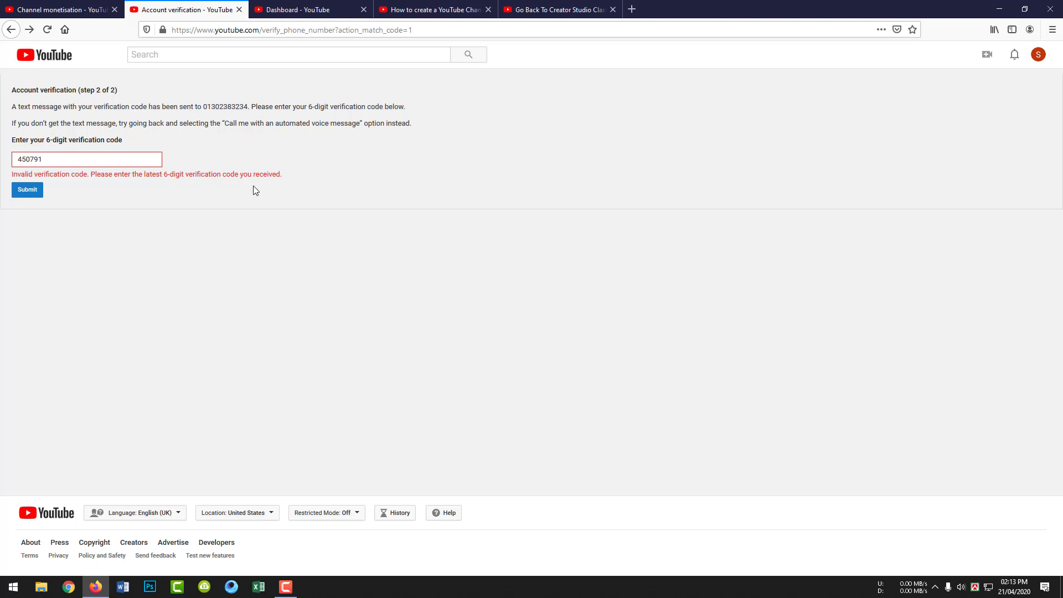
left_click(18, 193)
left_click(11, 30)
left_click(659, 372)
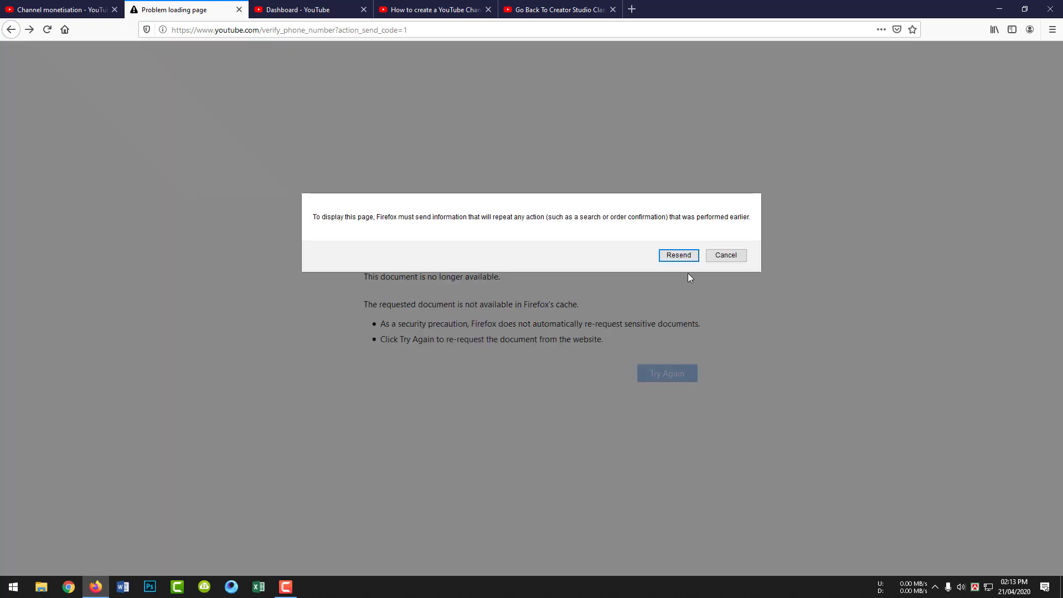
- Reload the form, replace the prefilled code with the new texted code, and submit it
left_click(679, 255)
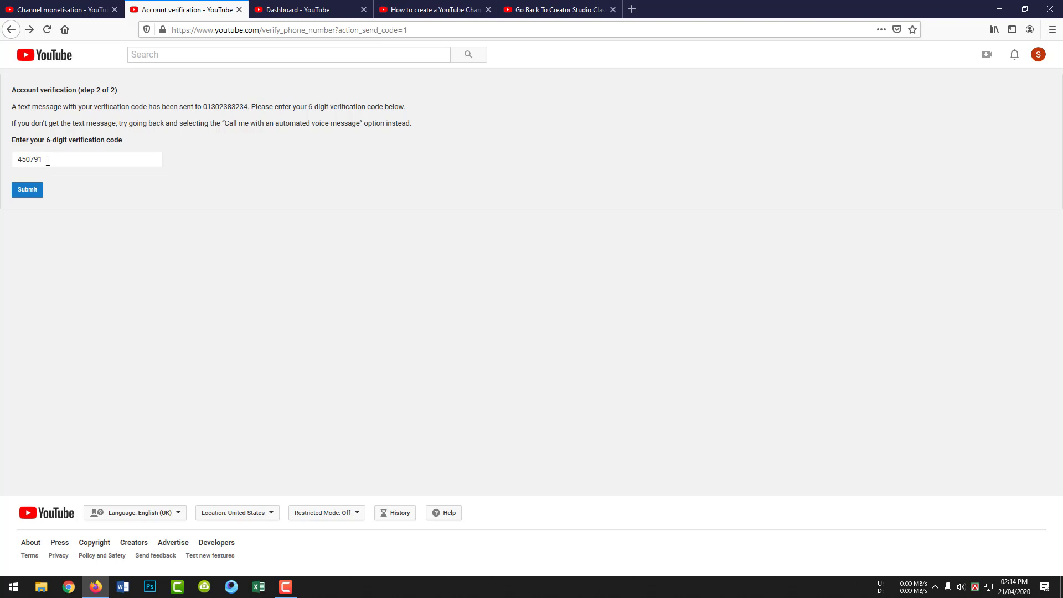
left_click_drag(48, 161, 2, 163)
key("BackSpace")
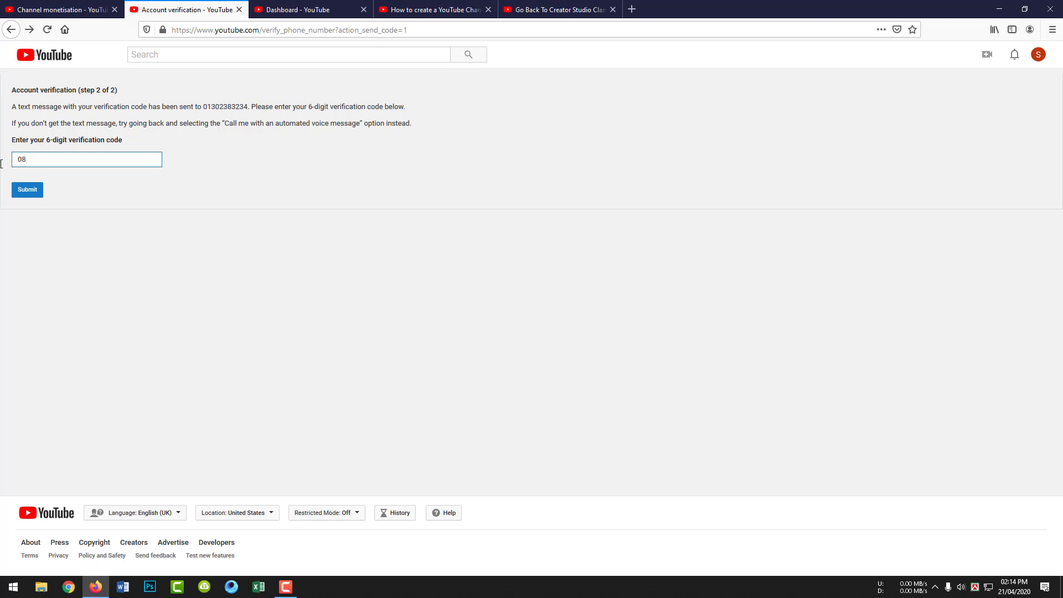
left_click(20, 192)
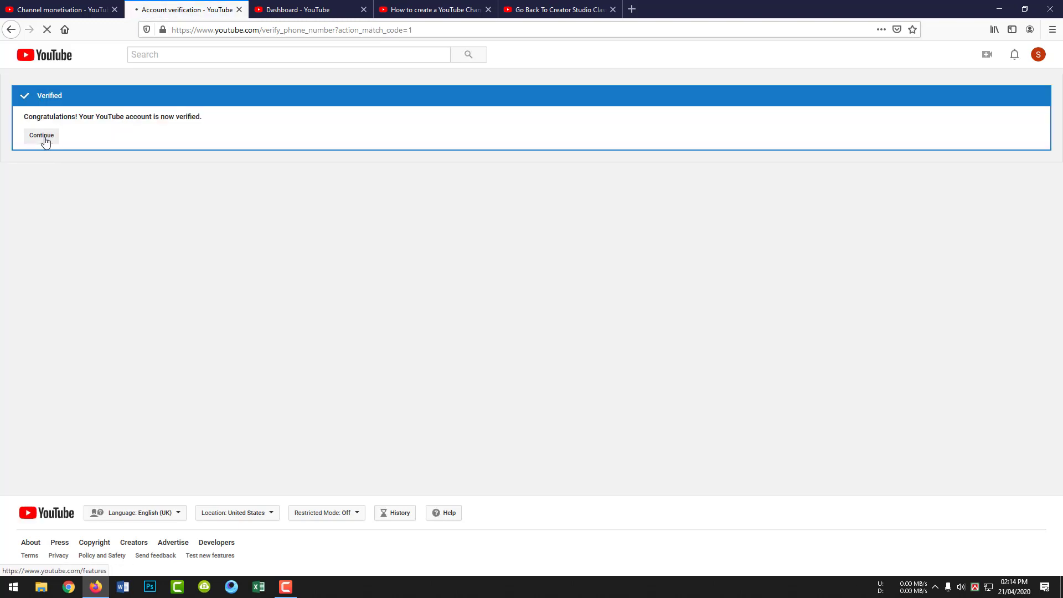
- Review the Verified status and feature eligibility, then return to YouTube Studio
left_click(43, 138)
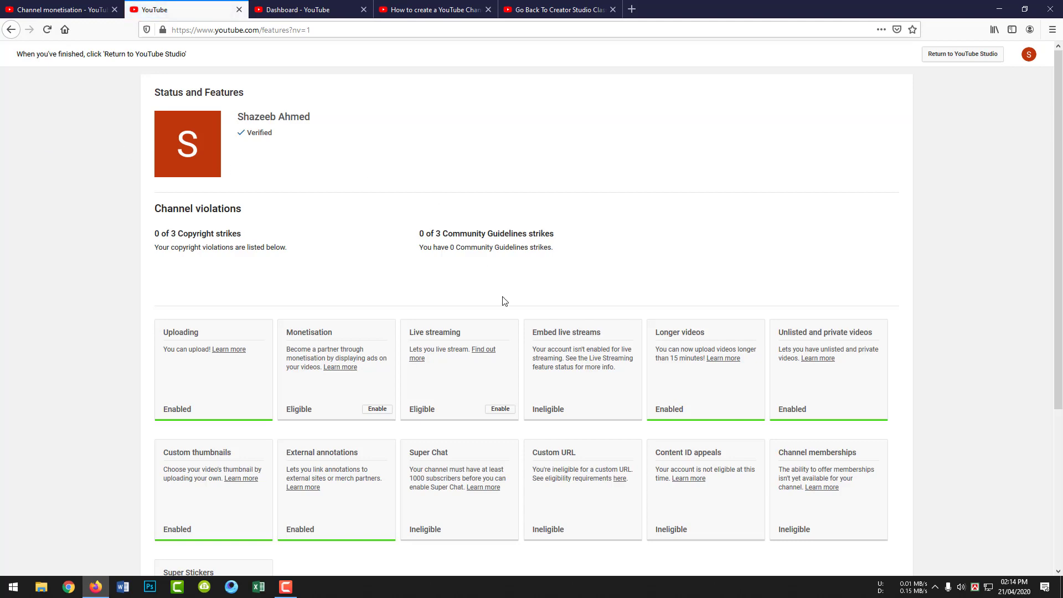
scroll(511, 324, "down", 4)
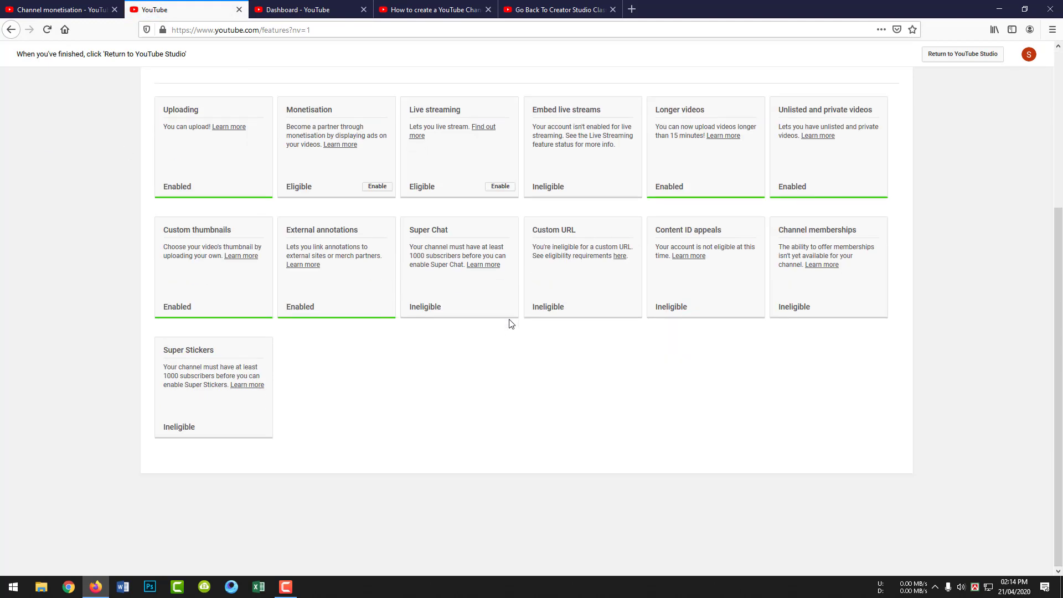
scroll(511, 324, "up", 4)
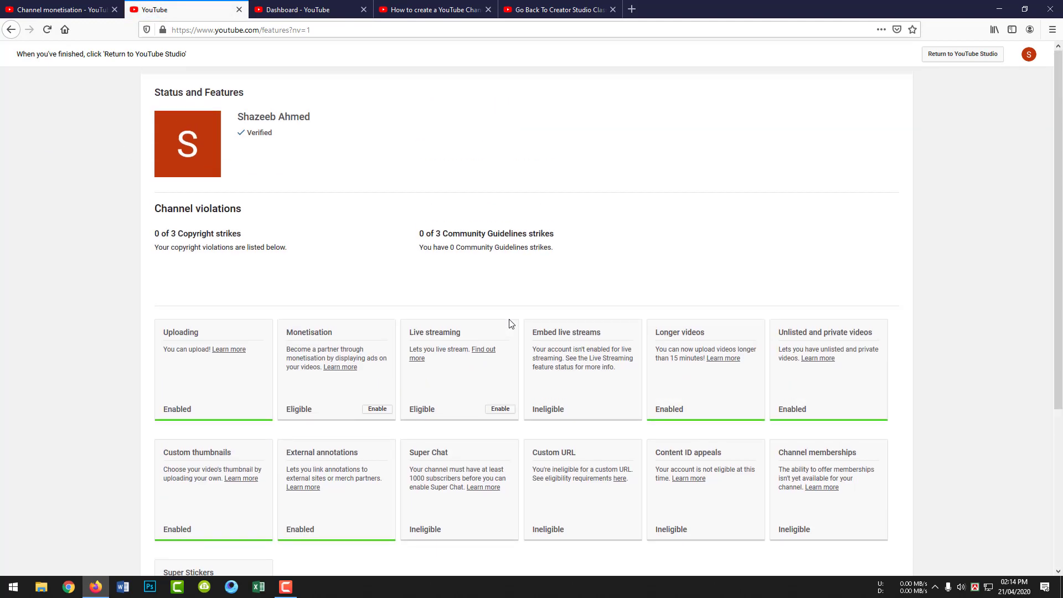
left_click(958, 60)
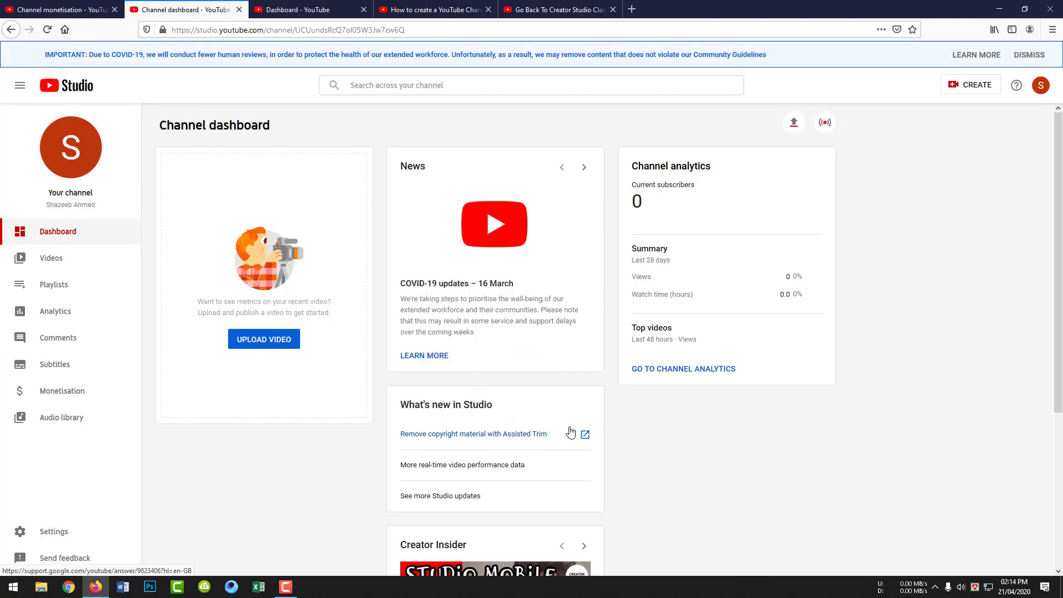
- Check the Creator Studio tab and seek the tutorial video to its links section
left_click(268, 5)
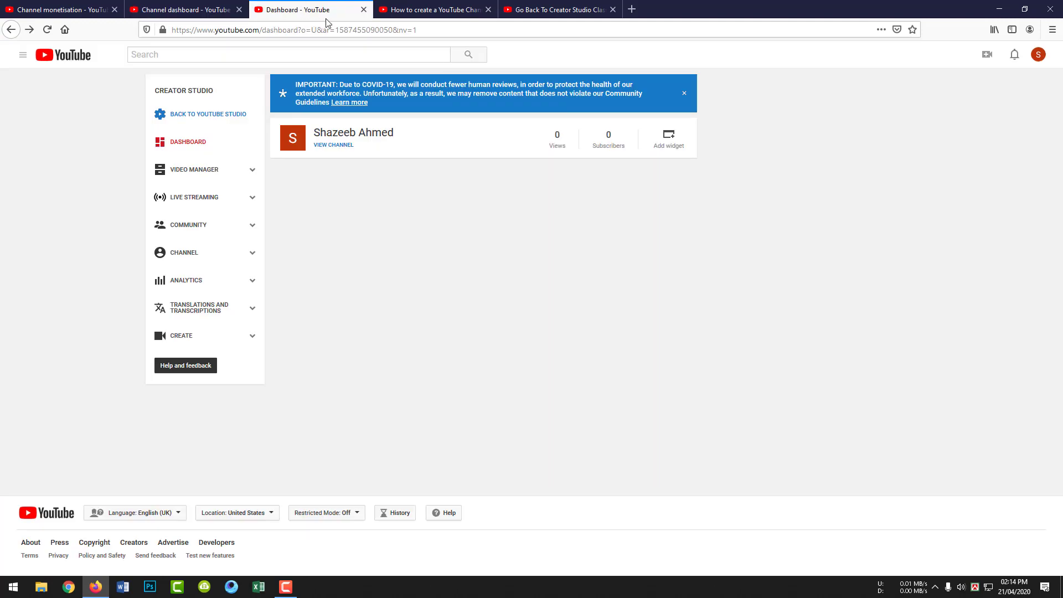
left_click(410, 8)
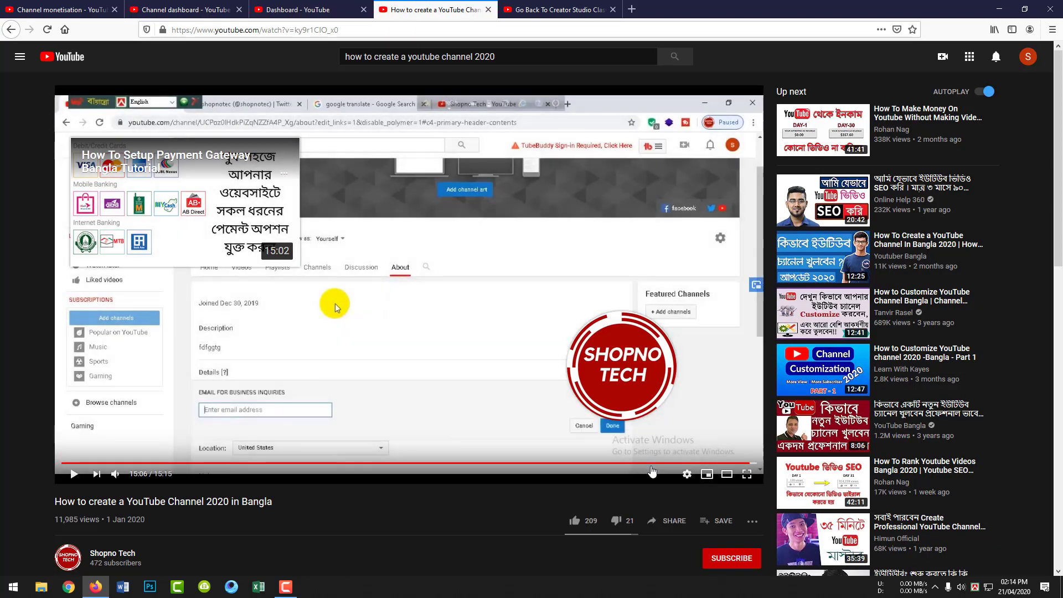
left_click(651, 464)
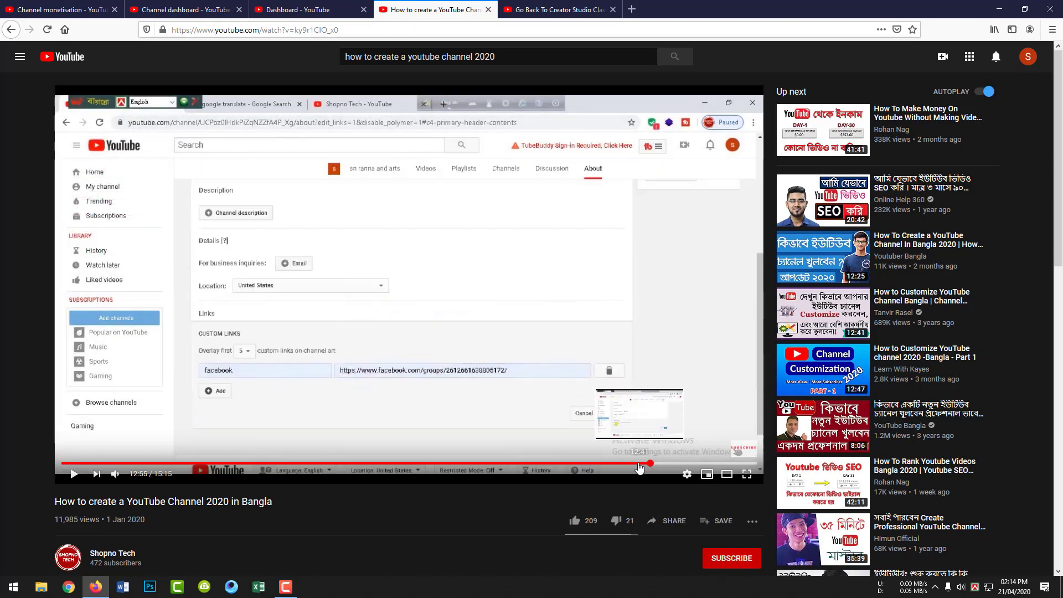
left_click(627, 464)
- Open the channel's own public page from the Studio account menu
left_click(19, 6)
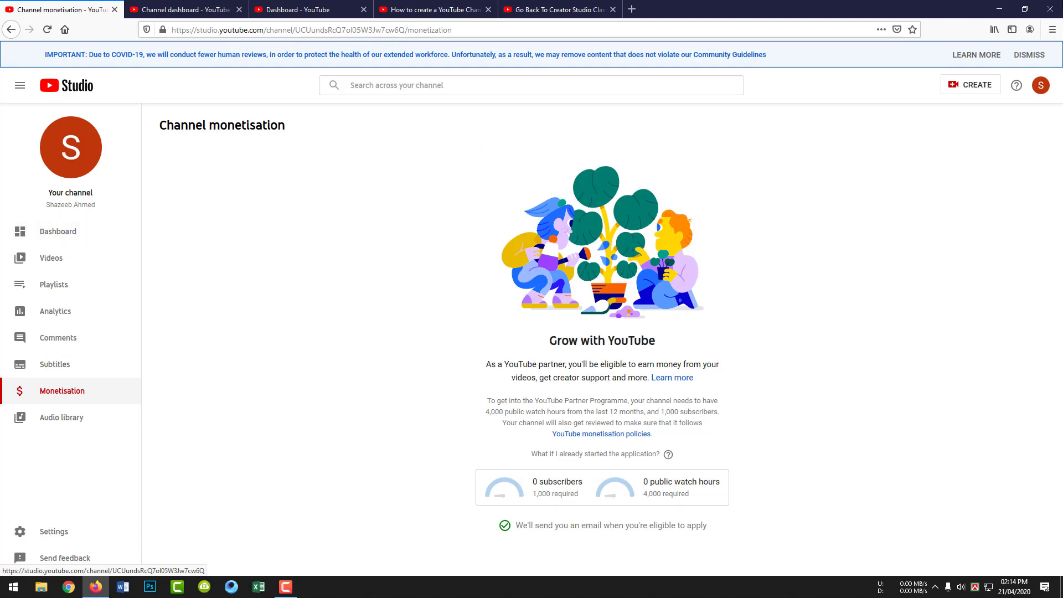
left_click(1041, 88)
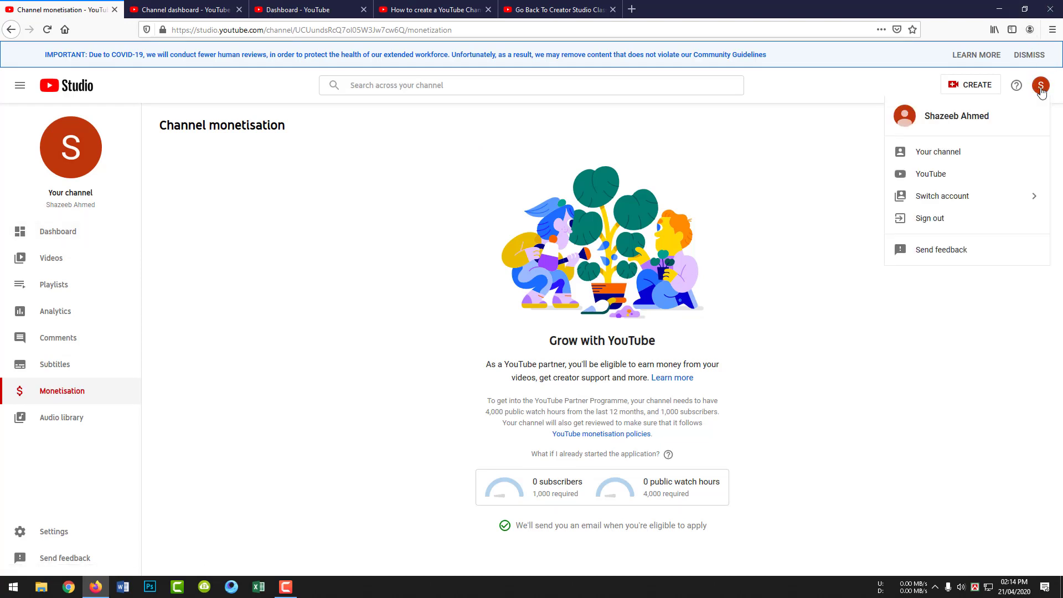
left_click(954, 151)
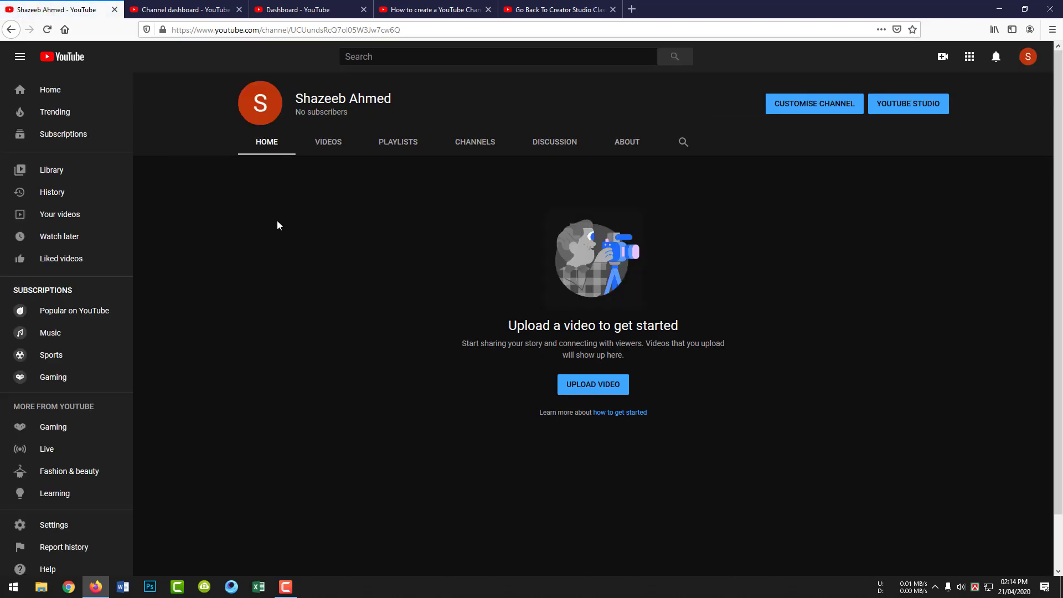
- Open Customise Channel, leave the channel icon editor, and bring up the banner's edit options
left_click(816, 107)
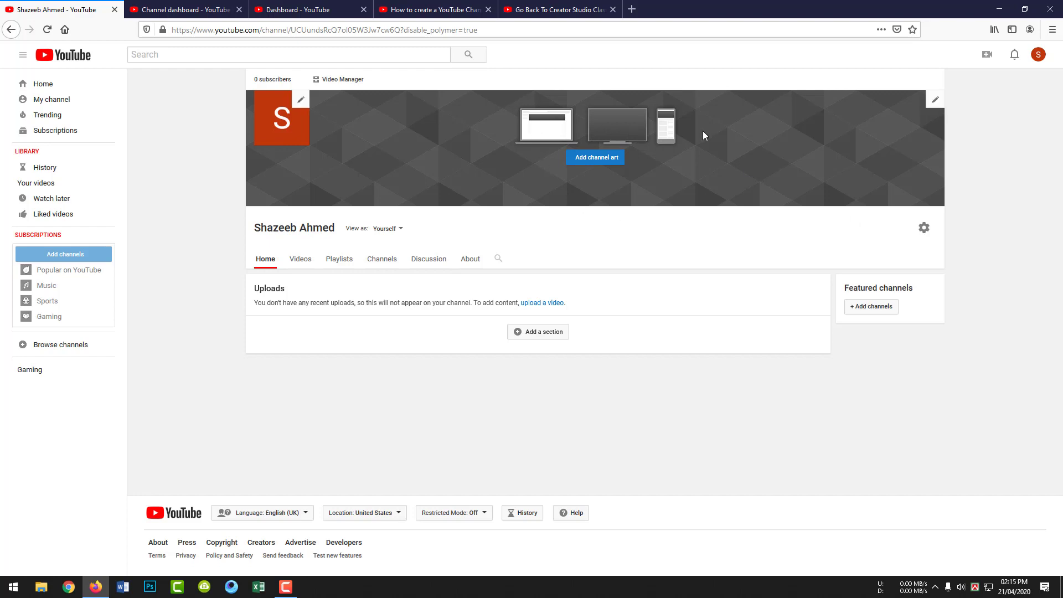
left_click(301, 101)
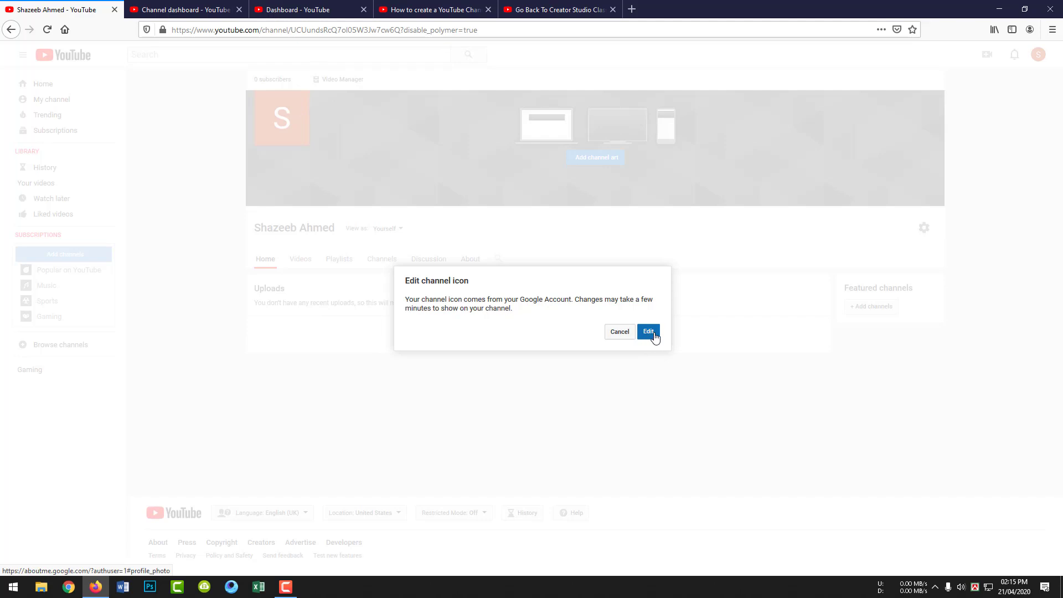
left_click(609, 332)
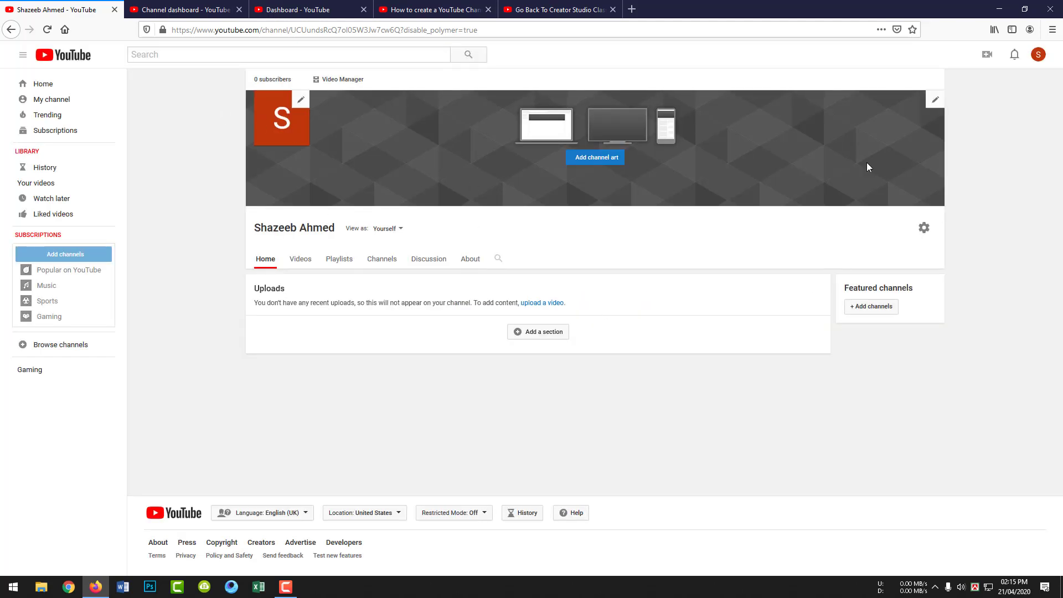
left_click(935, 99)
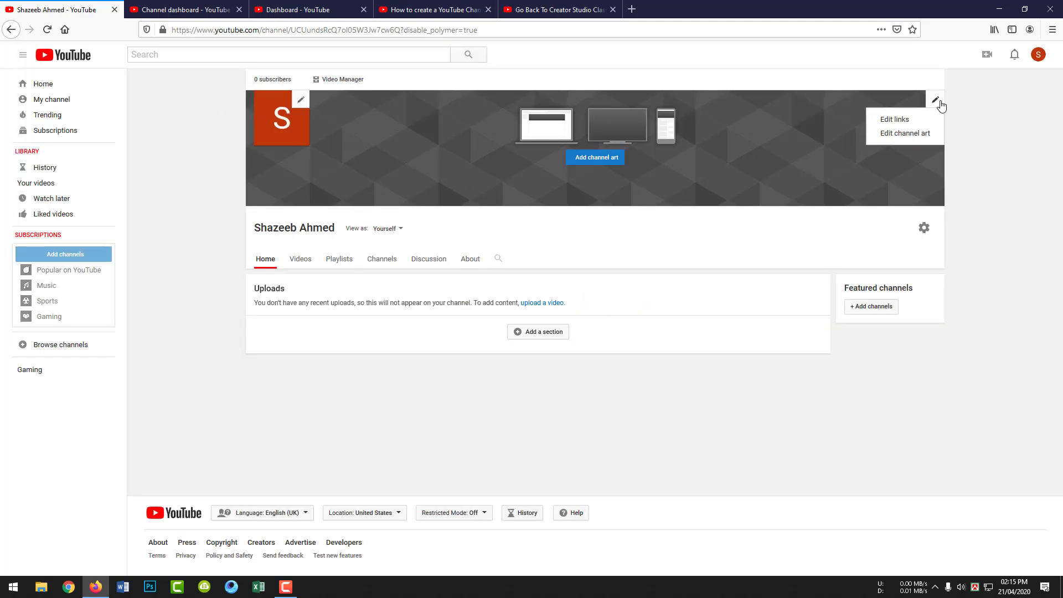
left_click(913, 121)
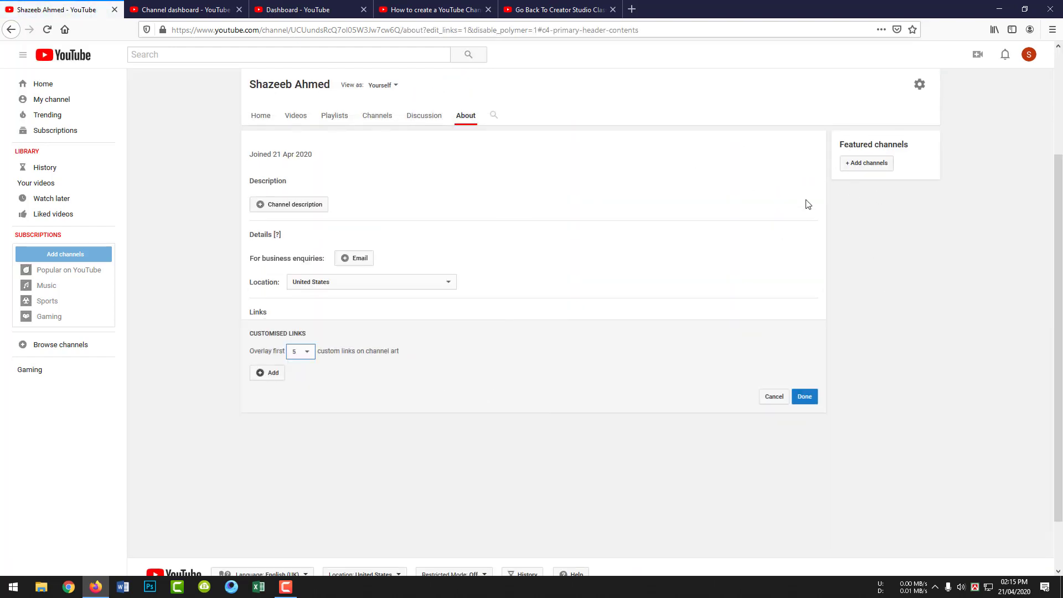
left_click(257, 378)
left_click(278, 372)
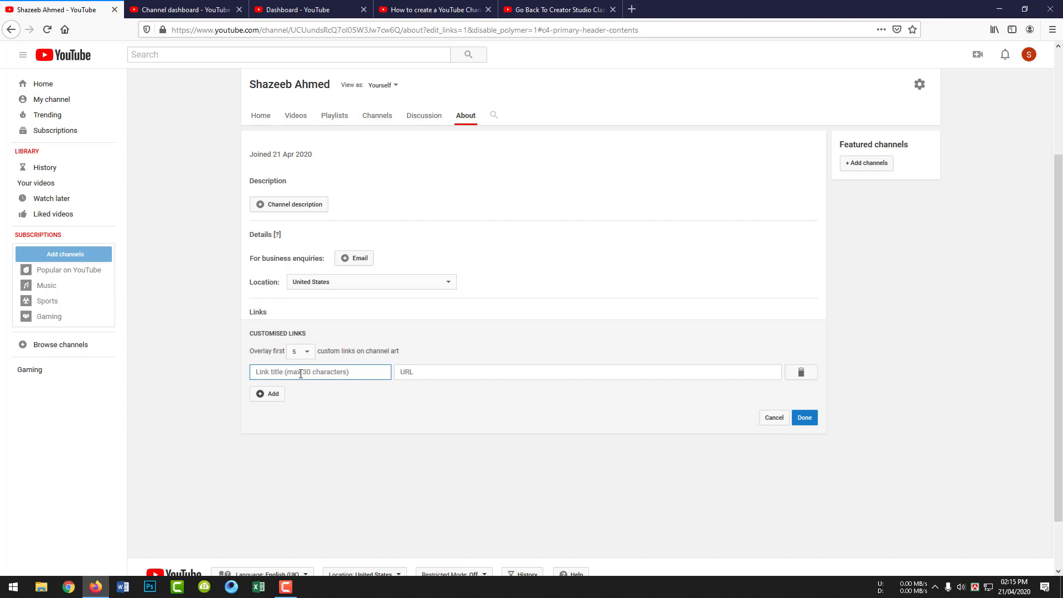
left_click(463, 375)
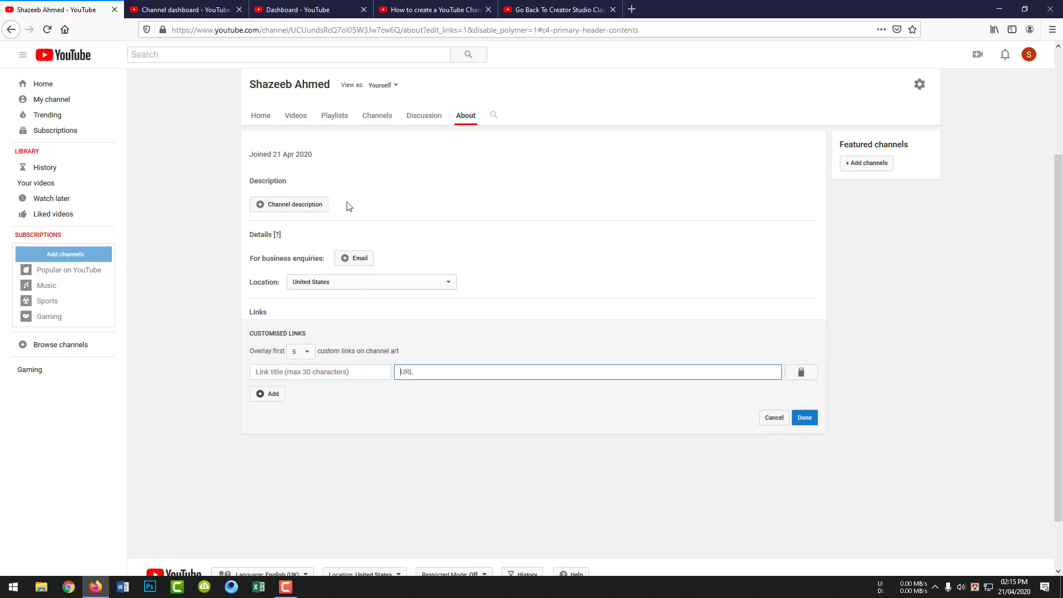
left_click(294, 207)
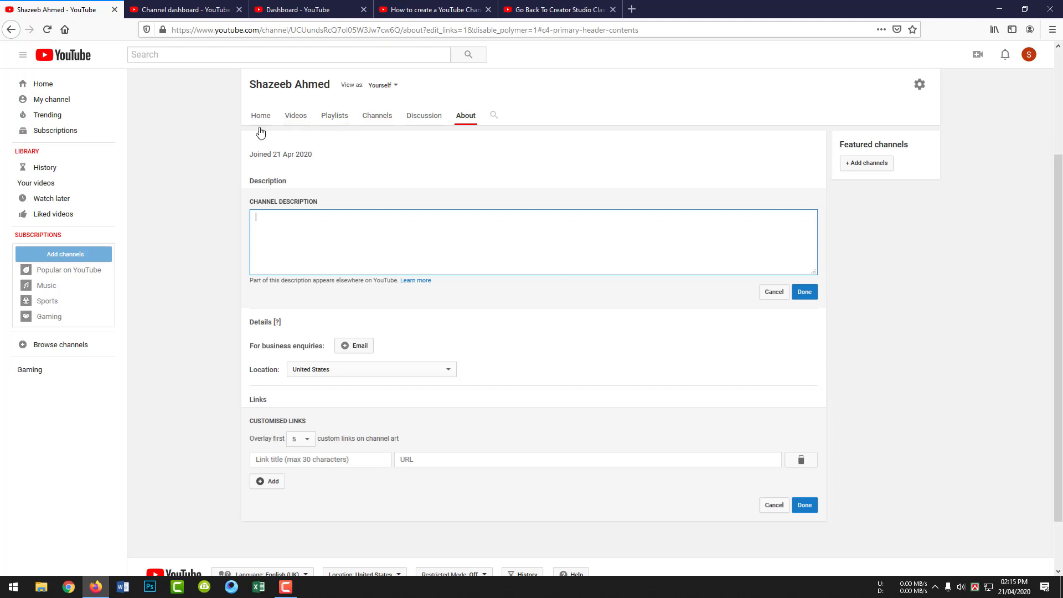
left_click(774, 294)
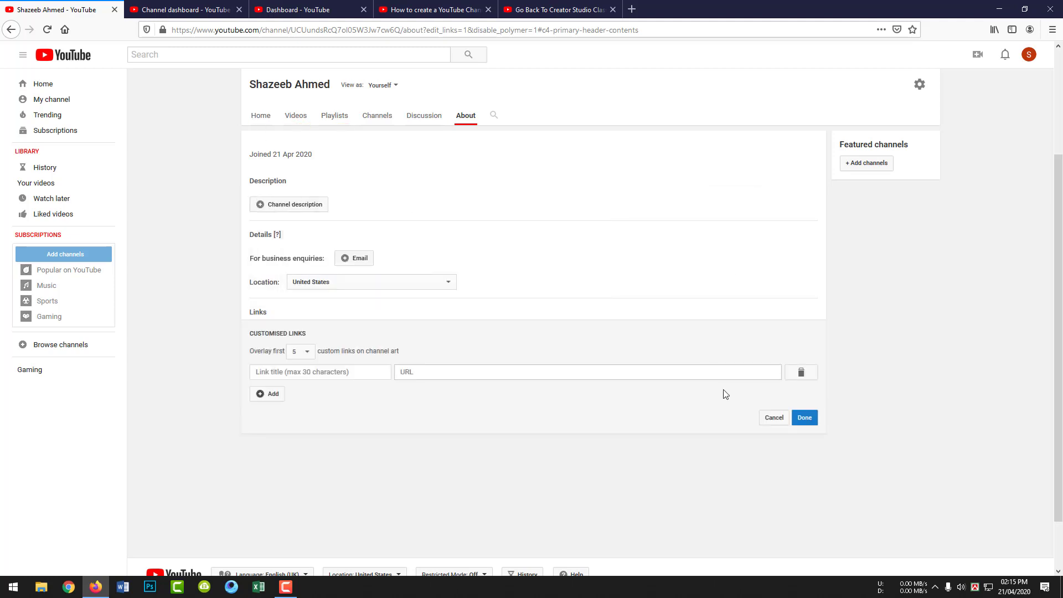
left_click(773, 418)
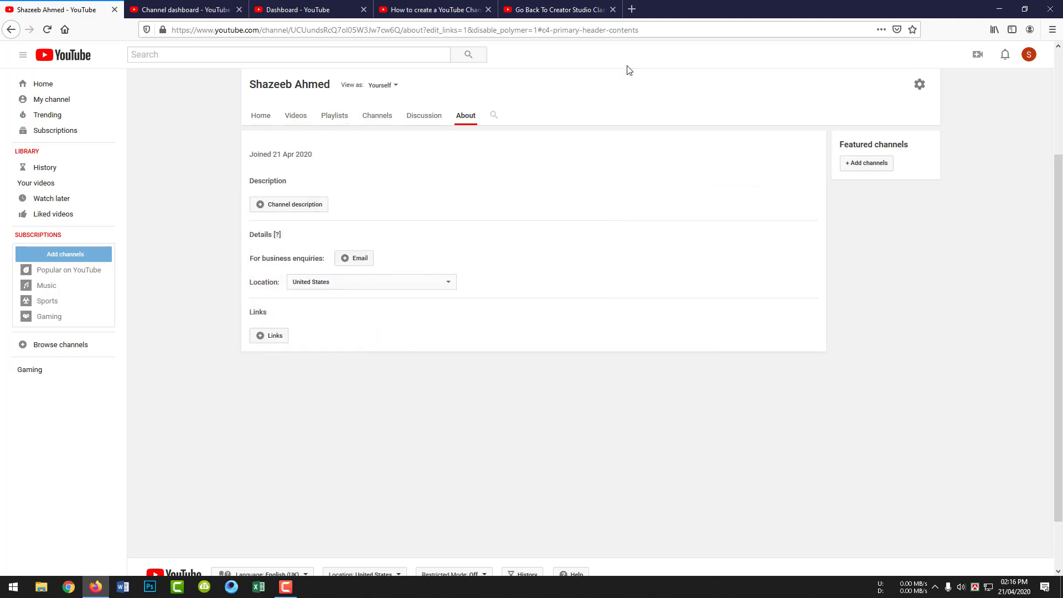
left_click(12, 30)
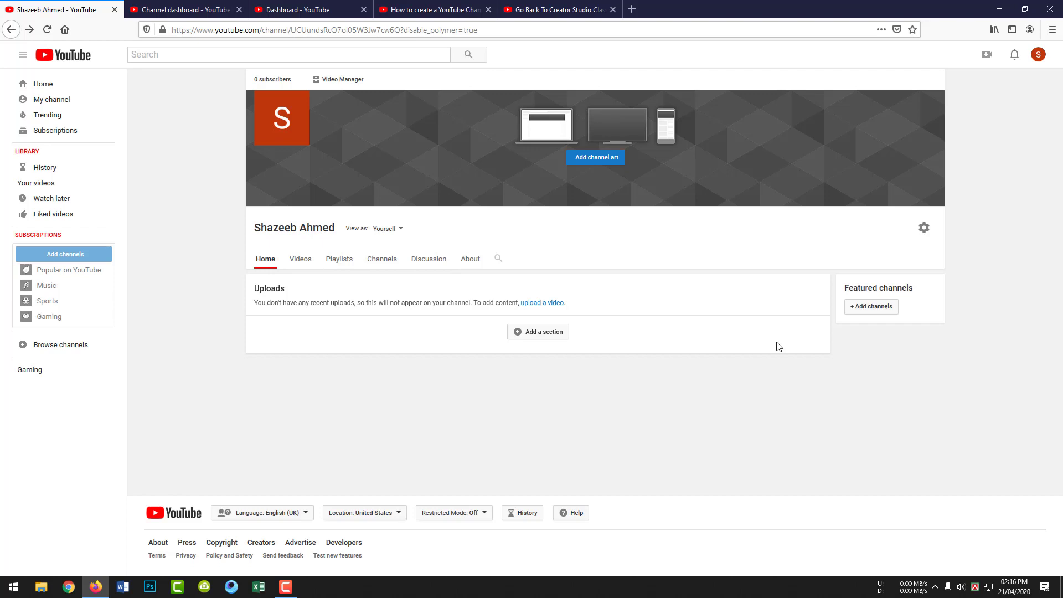
left_click(286, 587)
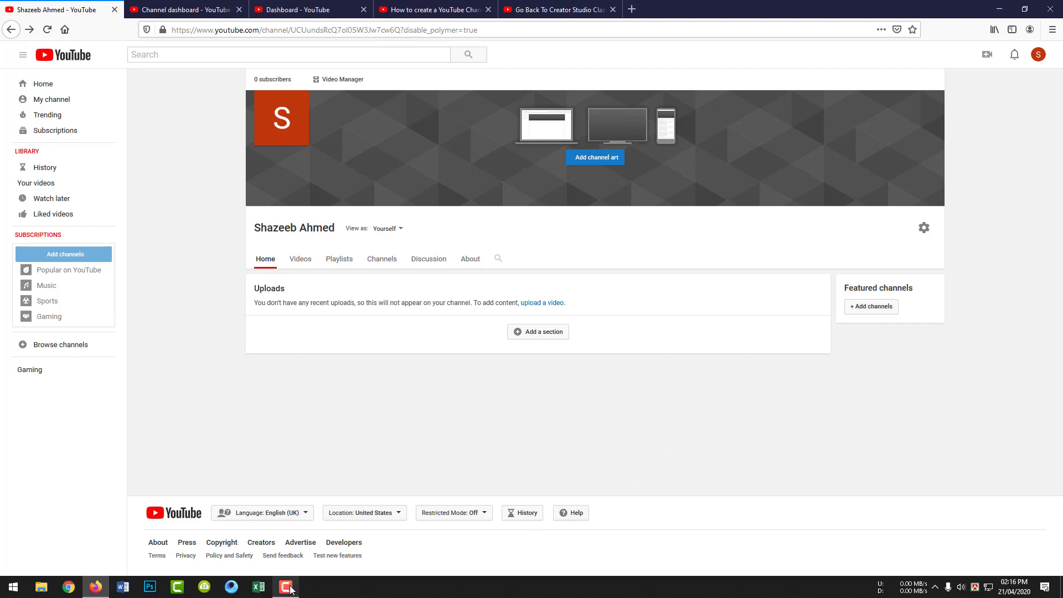